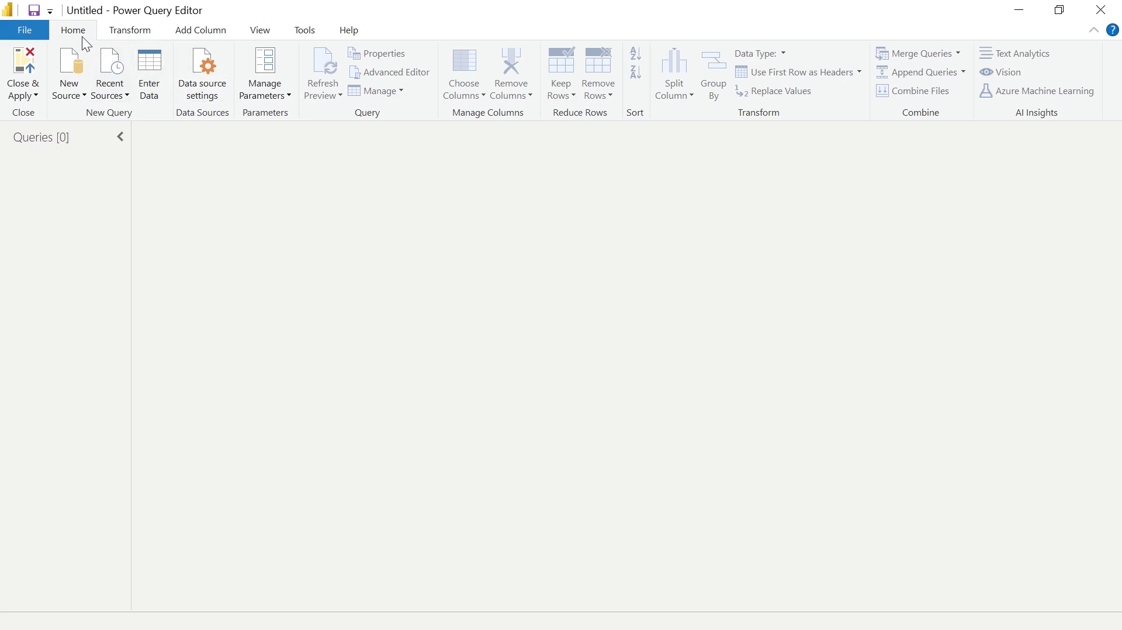
# Create a manually entered table with a StartDate column containing 01/01/2010 in its first row.
pyautogui.click(159, 97)
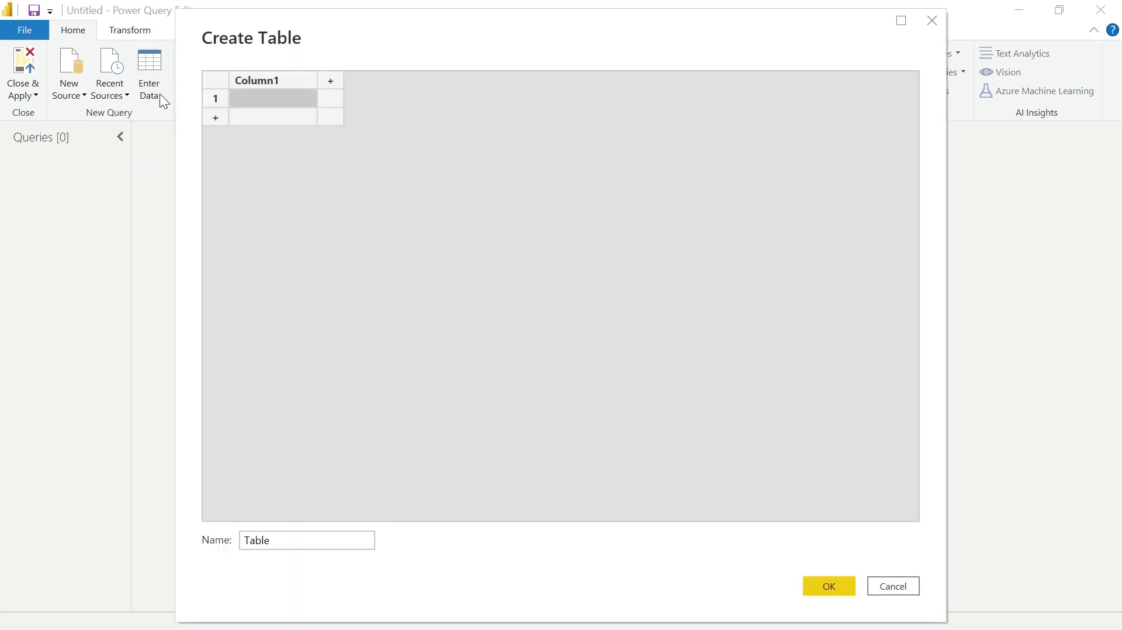
pyautogui.doubleClick(263, 82)
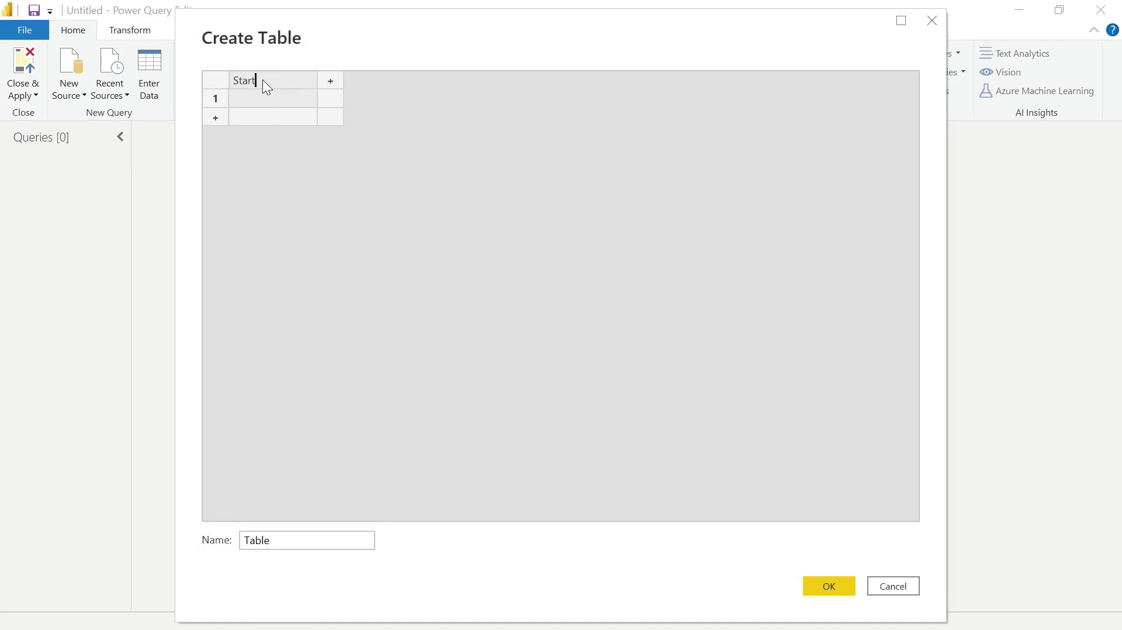
pyautogui.write('StartDate')
pyautogui.click(291, 102)
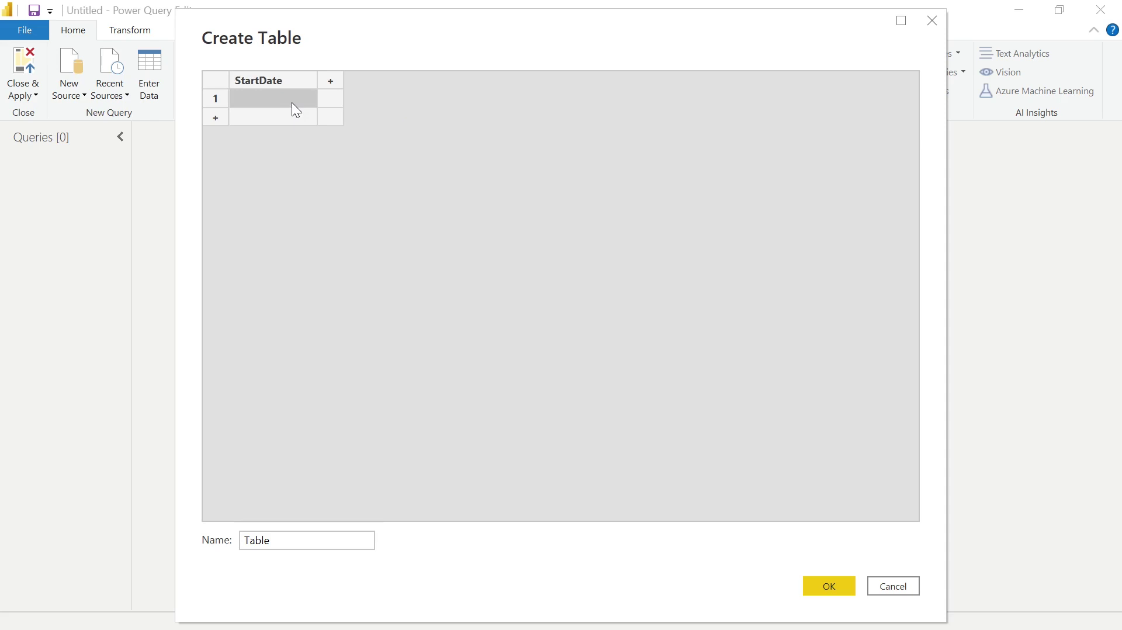
pyautogui.click(293, 102)
pyautogui.write('01/01/2010')
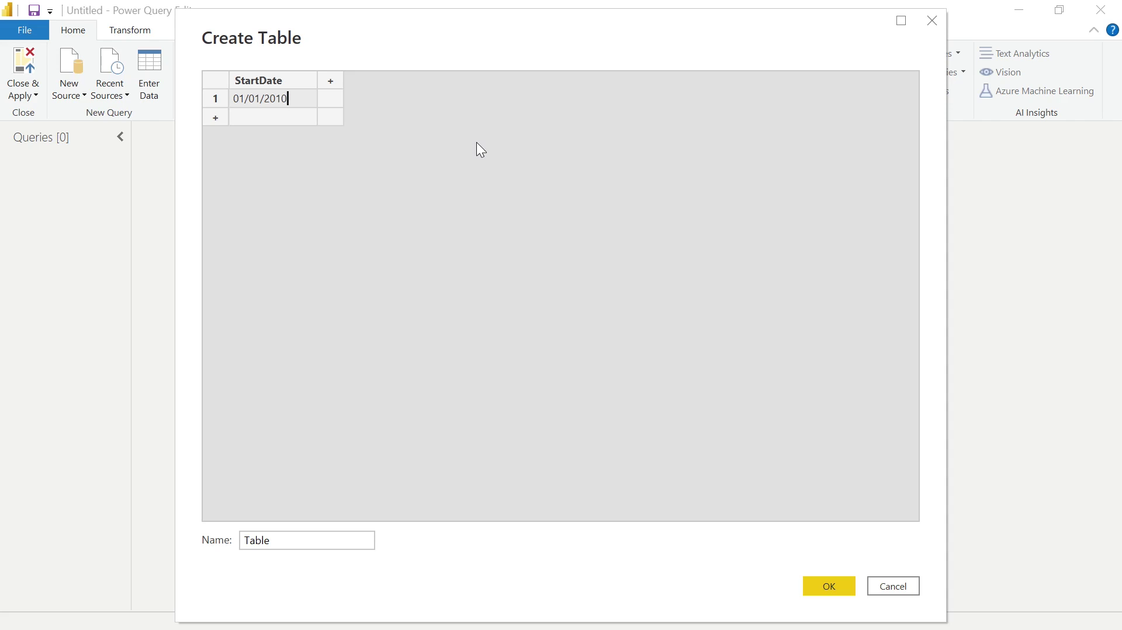
# Name the new table Calendar and load it as a query.
pyautogui.click(275, 539)
pyautogui.doubleClick(275, 539)
pyautogui.write('Ca')
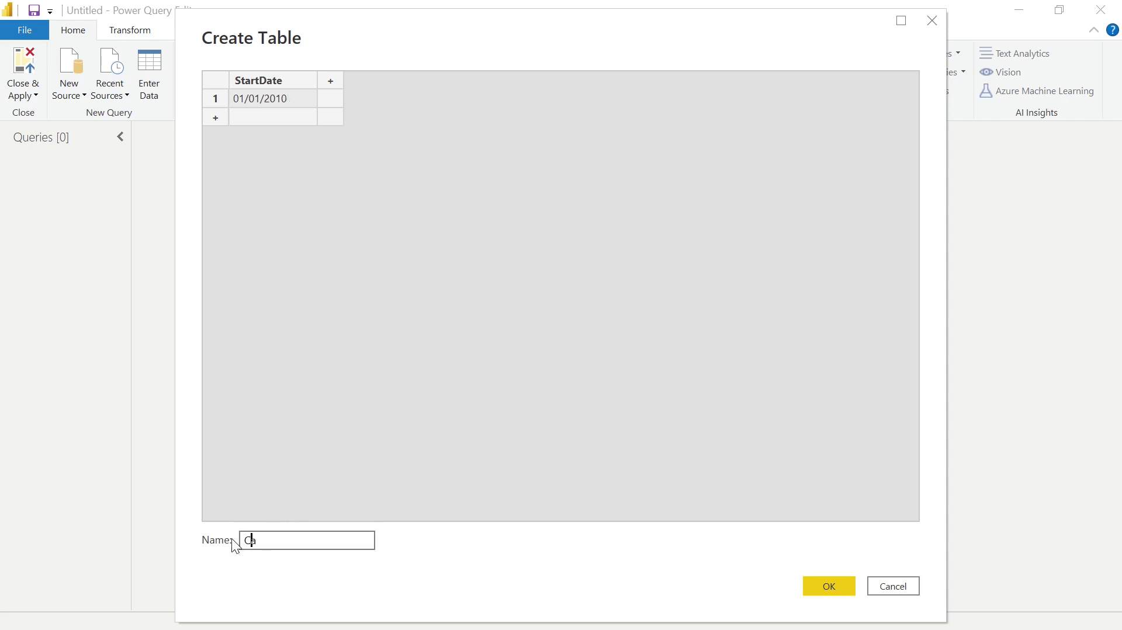
pyautogui.write('lendar')
pyautogui.click(829, 587)
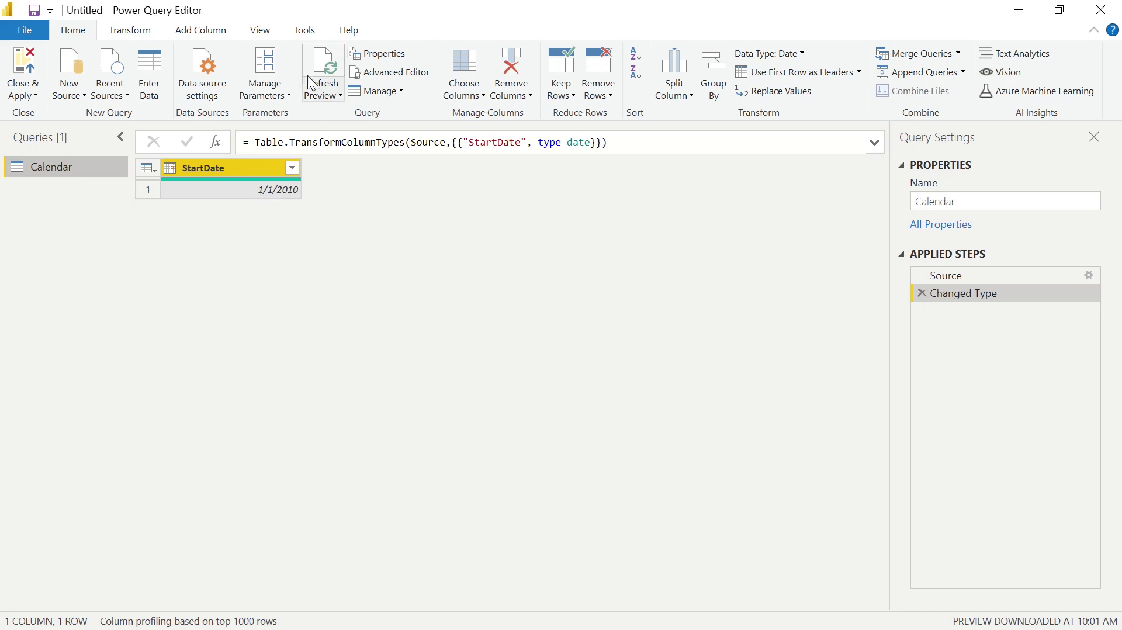
# Start a custom column in the Calendar query and name it EndDate.
pyautogui.click(229, 35)
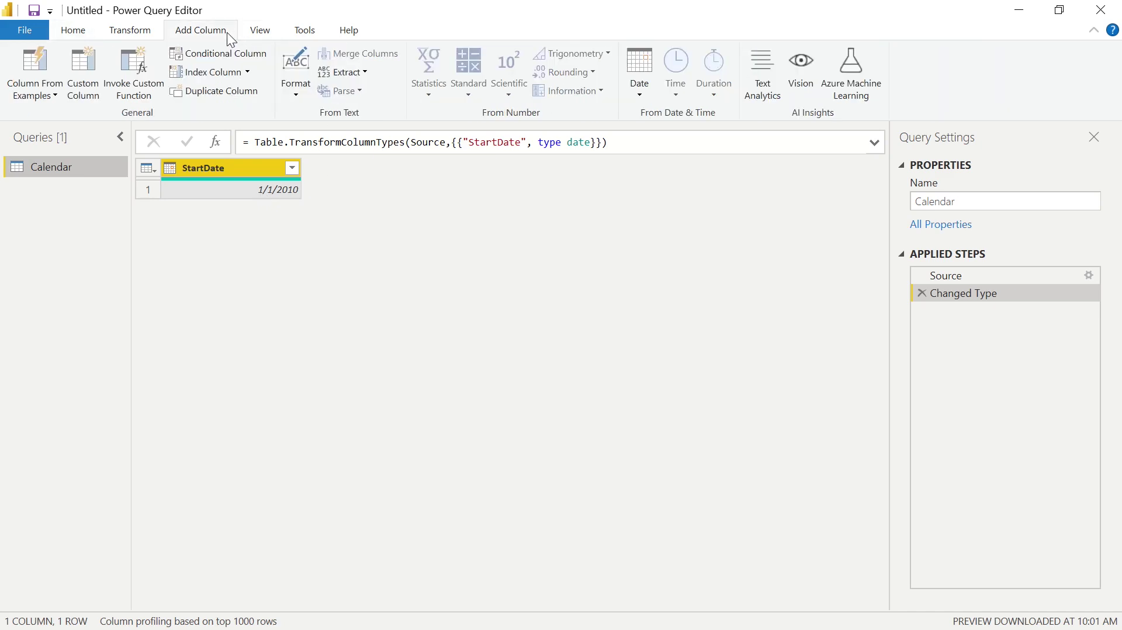
pyautogui.click(85, 76)
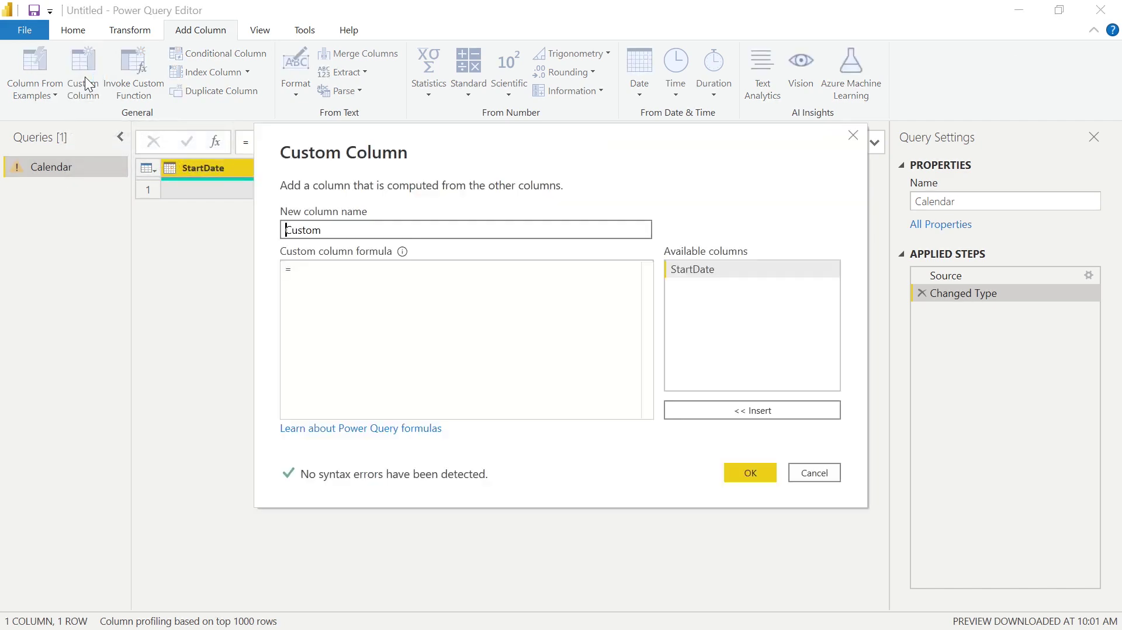
pyautogui.doubleClick(326, 230)
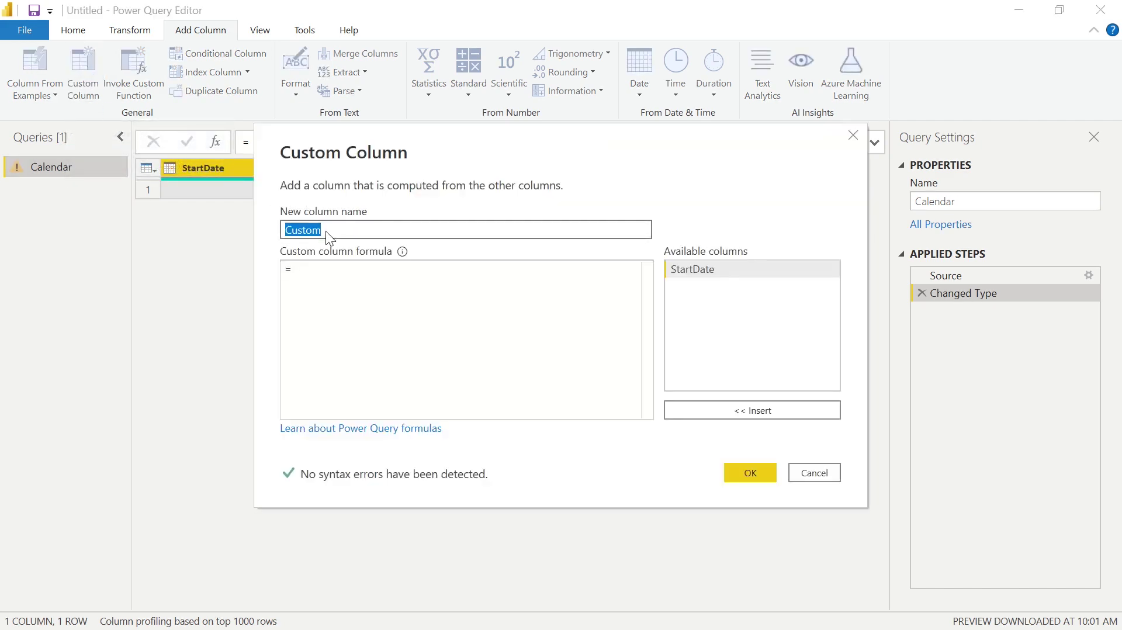
pyautogui.write('EndD')
pyautogui.press('BackSpace')
pyautogui.press('BackSpace')
pyautogui.press('BackSpace')
pyautogui.press('BackSpace')
pyautogui.write('EndDate')
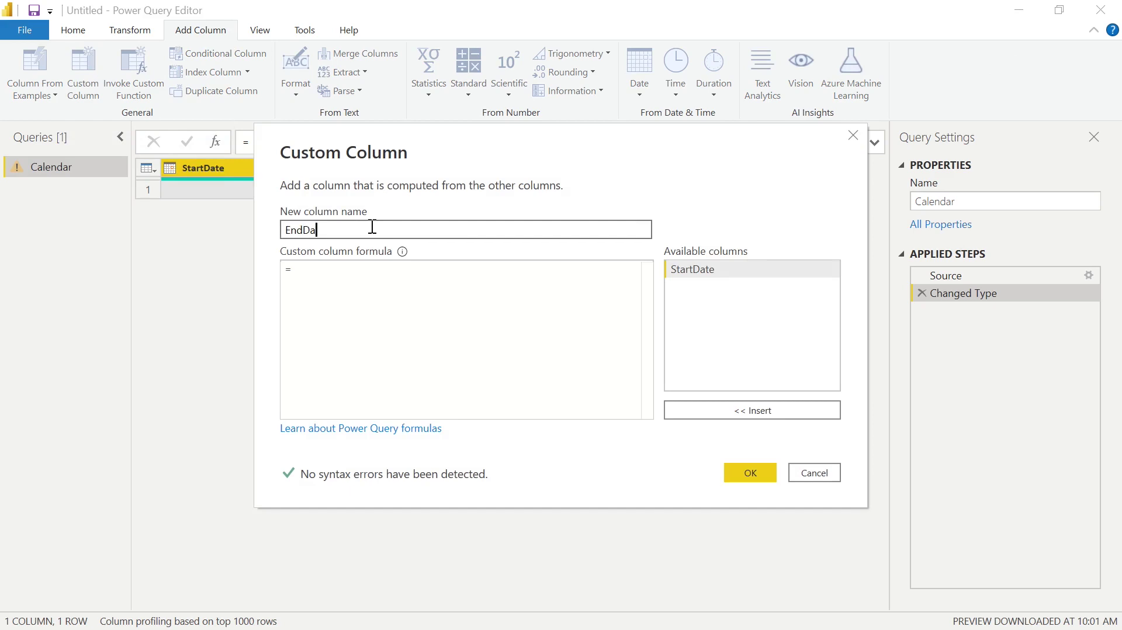
# Add EndDate with the formula Date.From(DateTime.LocalNow()) and set the column's data type to Date.
pyautogui.click(368, 271)
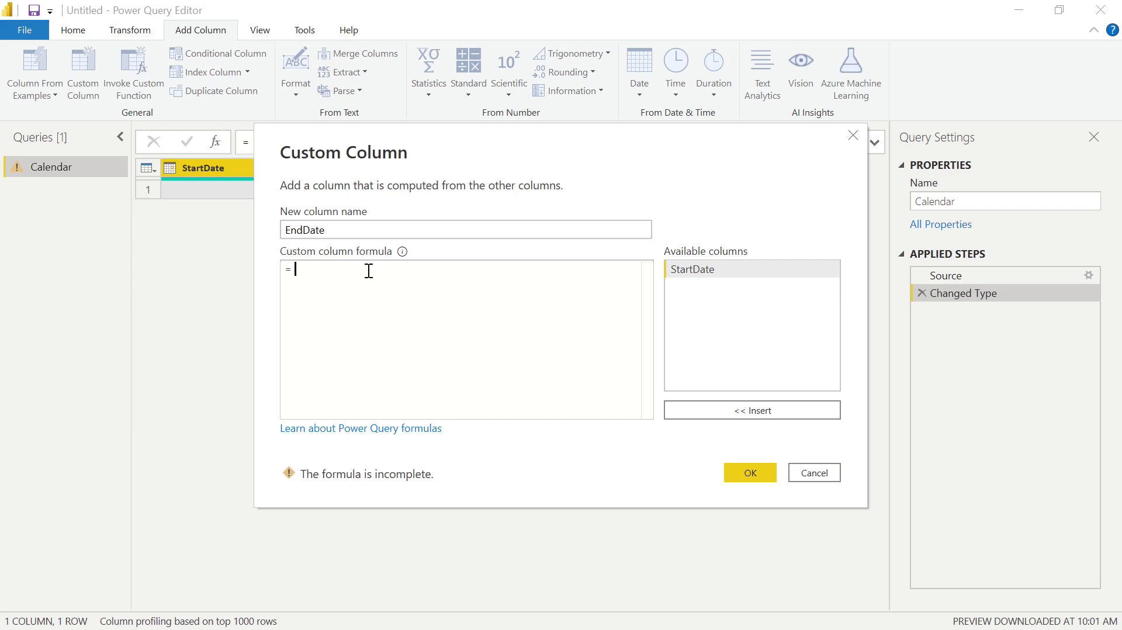
pyautogui.write('Date.From')
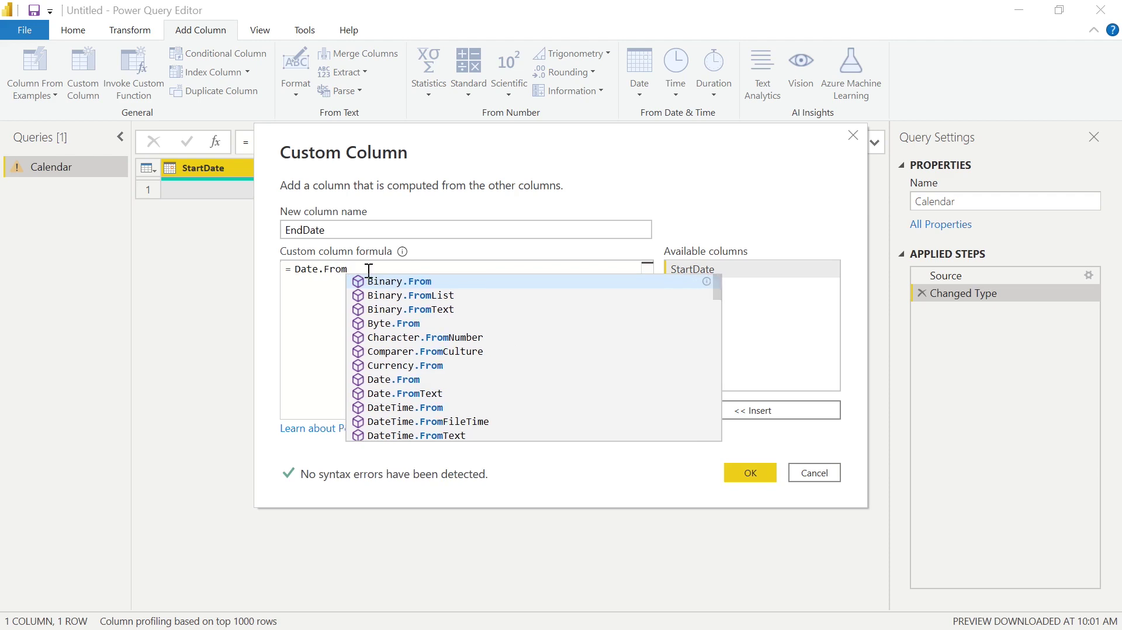
pyautogui.write('(Date')
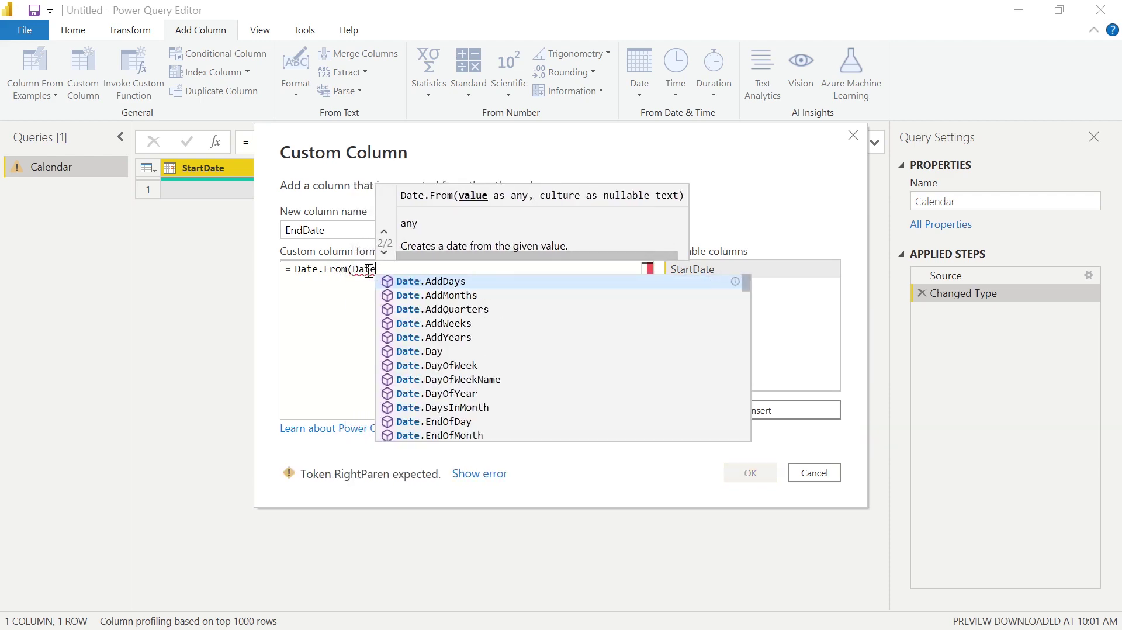
pyautogui.write('Time.Lo')
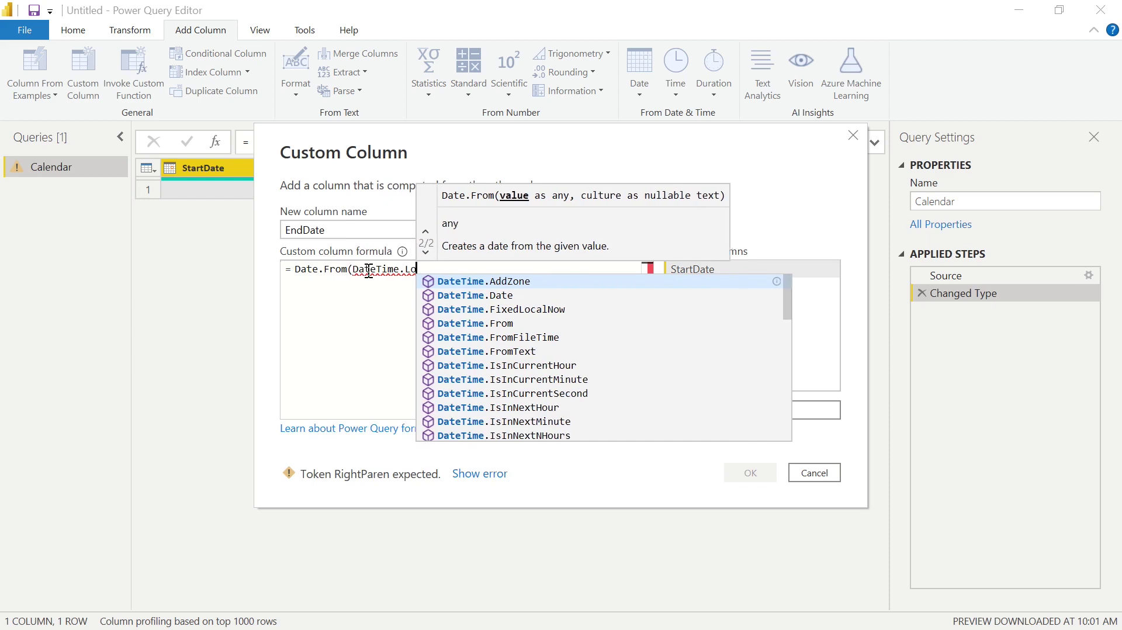
pyautogui.write('calNow')
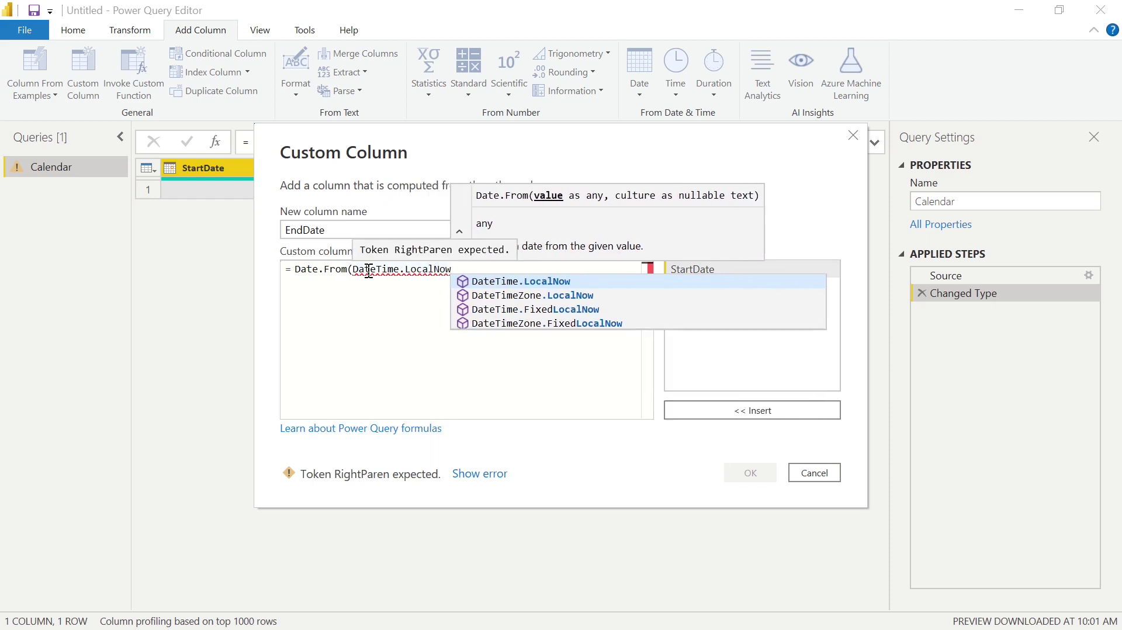
pyautogui.write('())')
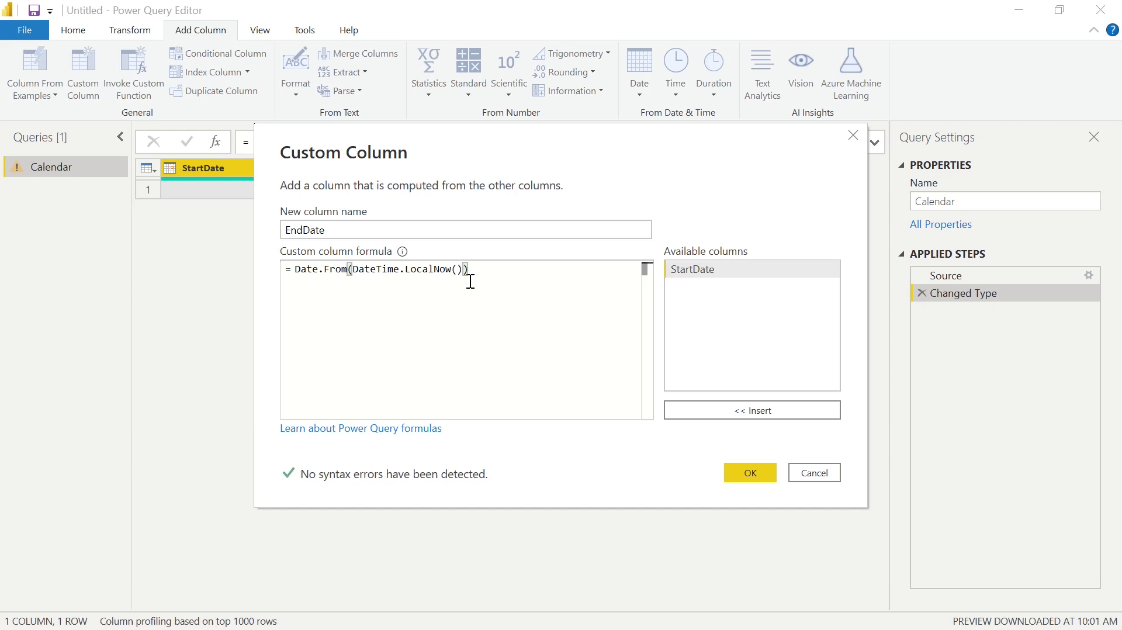
pyautogui.moveTo(454, 270)
pyautogui.click(747, 480)
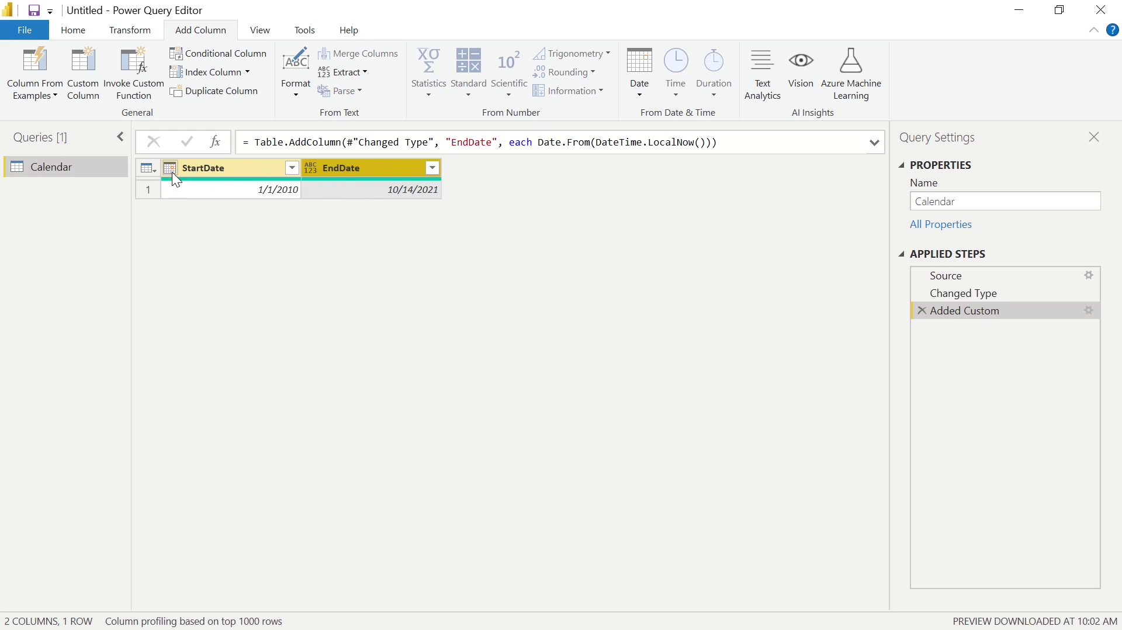
pyautogui.click(311, 169)
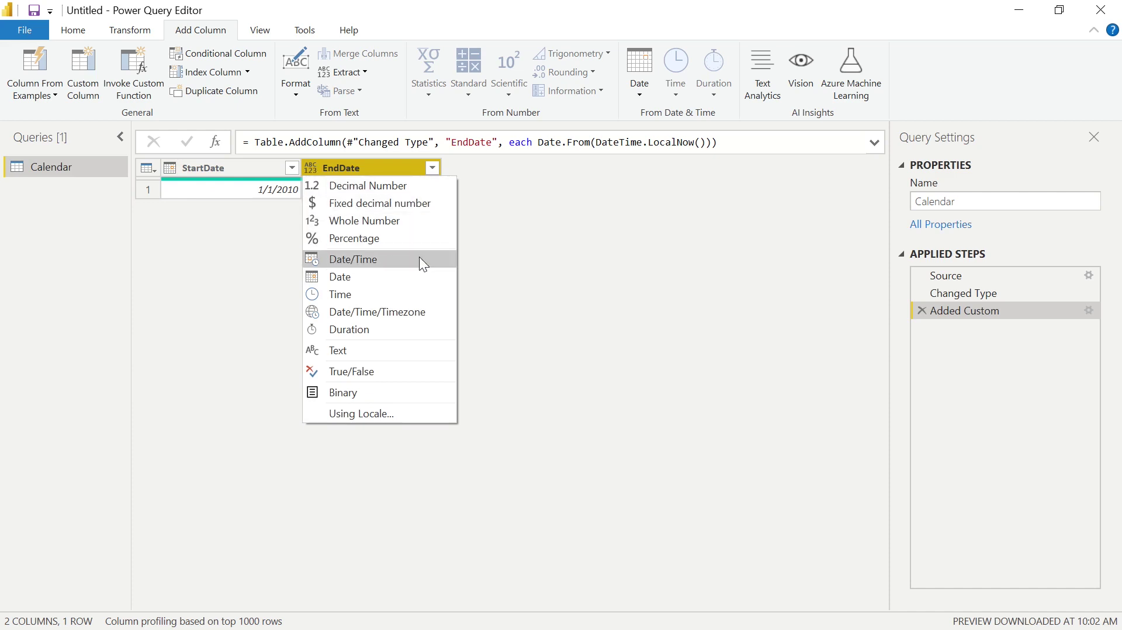
pyautogui.click(436, 285)
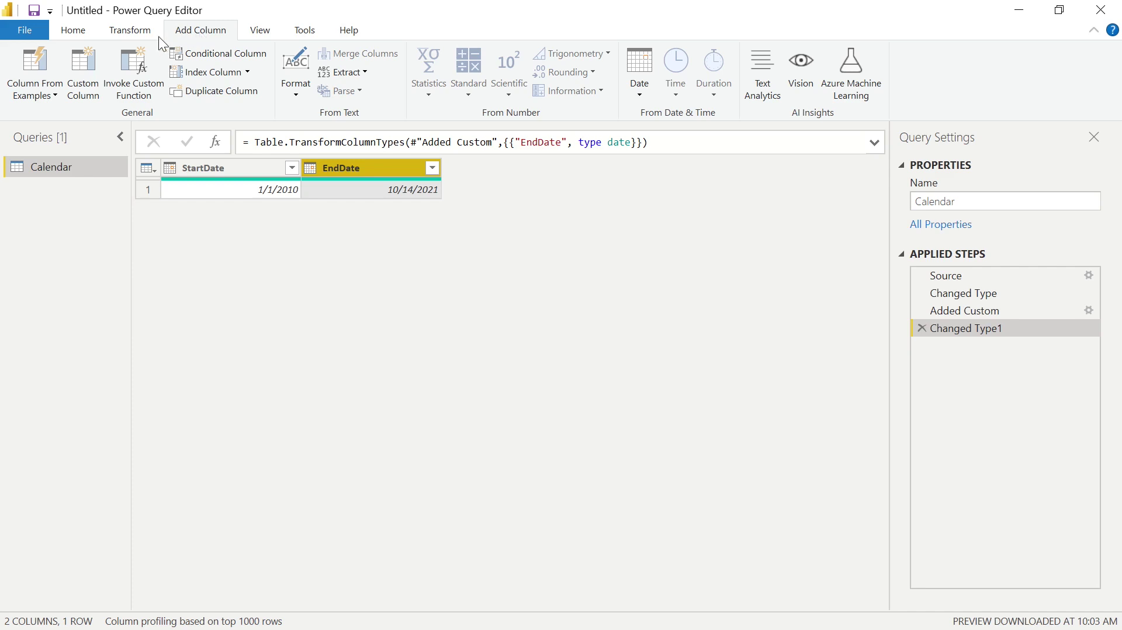
# Start another custom column in the Calendar query and name it Date.
pyautogui.click(92, 98)
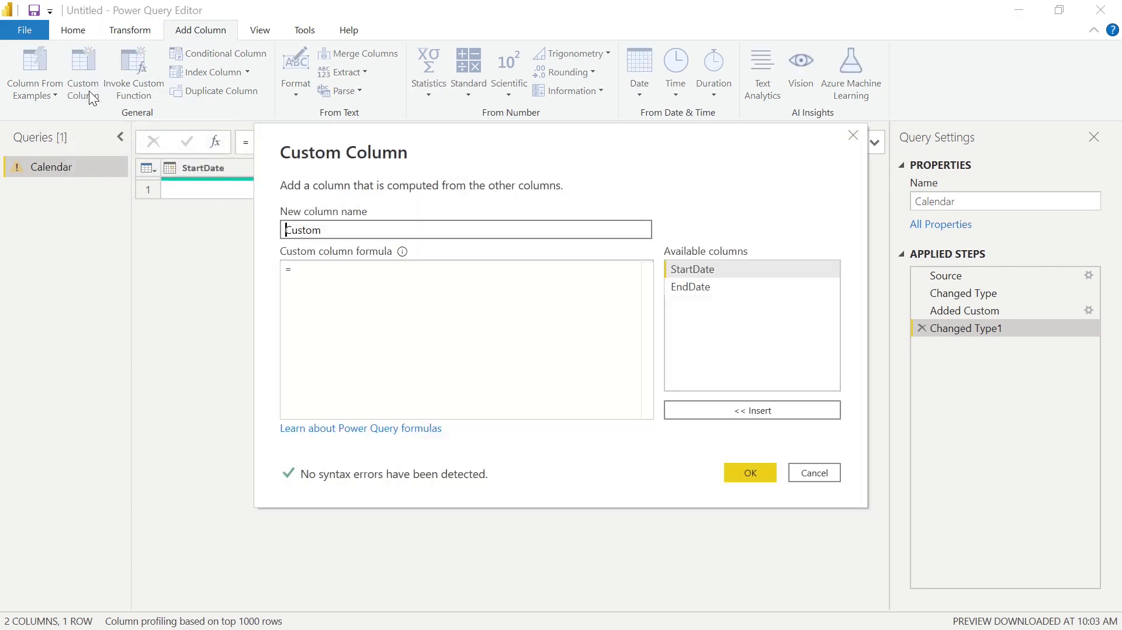
pyautogui.moveTo(285, 230); pyautogui.dragTo(336, 230)
pyautogui.write('Date')
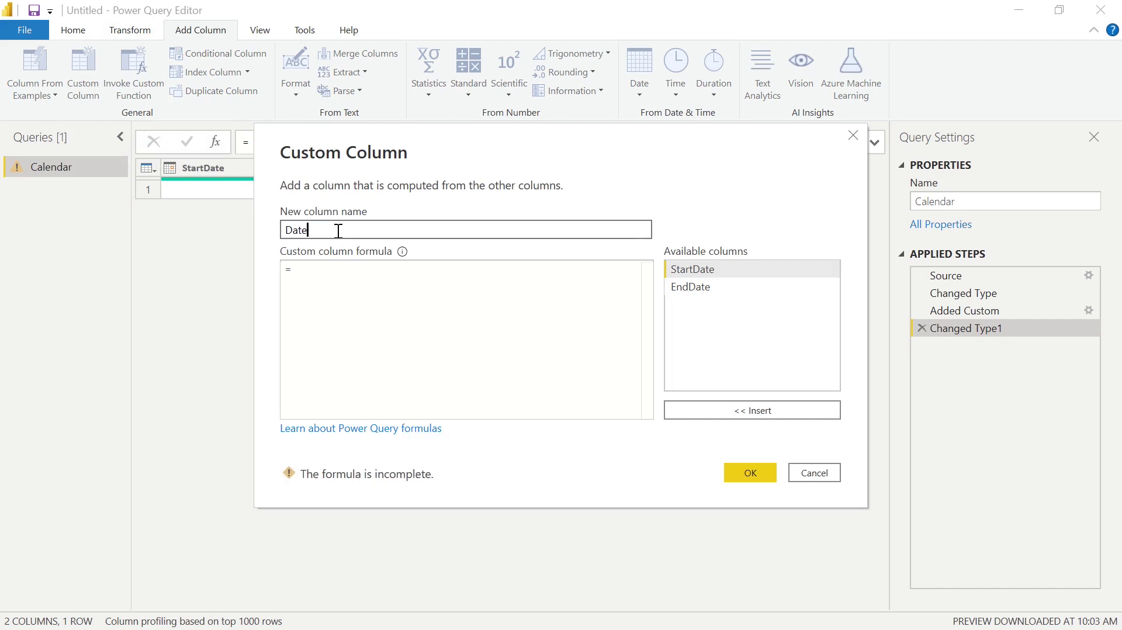
# Begin the Date column's list formula with {Number.From([StartDate]).. as the start of the range.
pyautogui.click(372, 270)
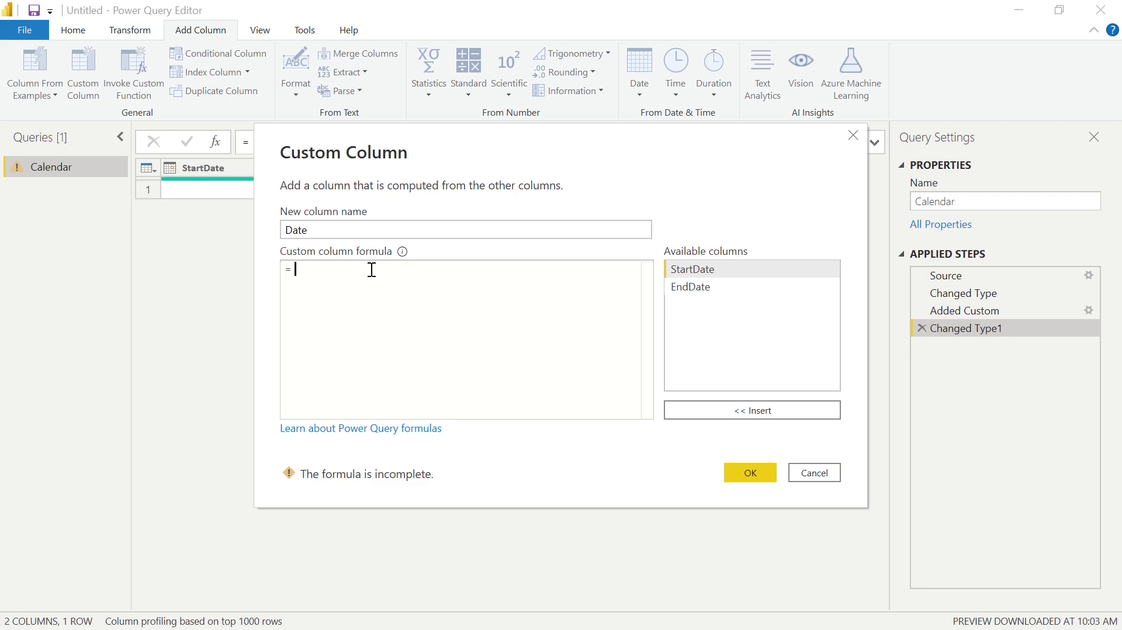
pyautogui.write('{')
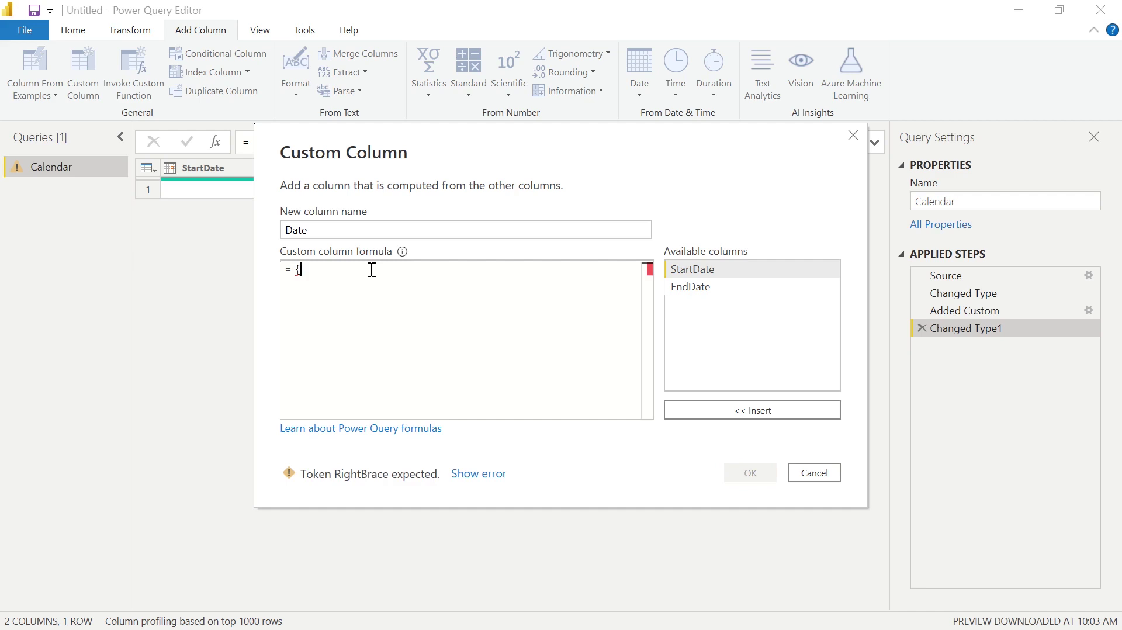
pyautogui.write('Nume')
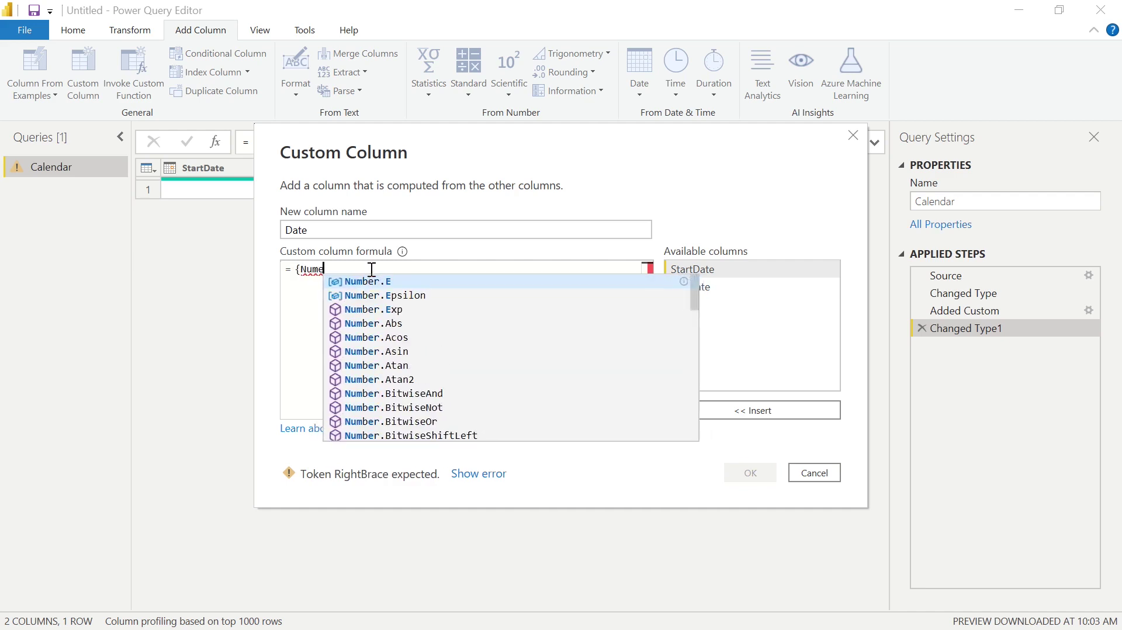
pyautogui.press('BackSpace')
pyautogui.write('ber.F')
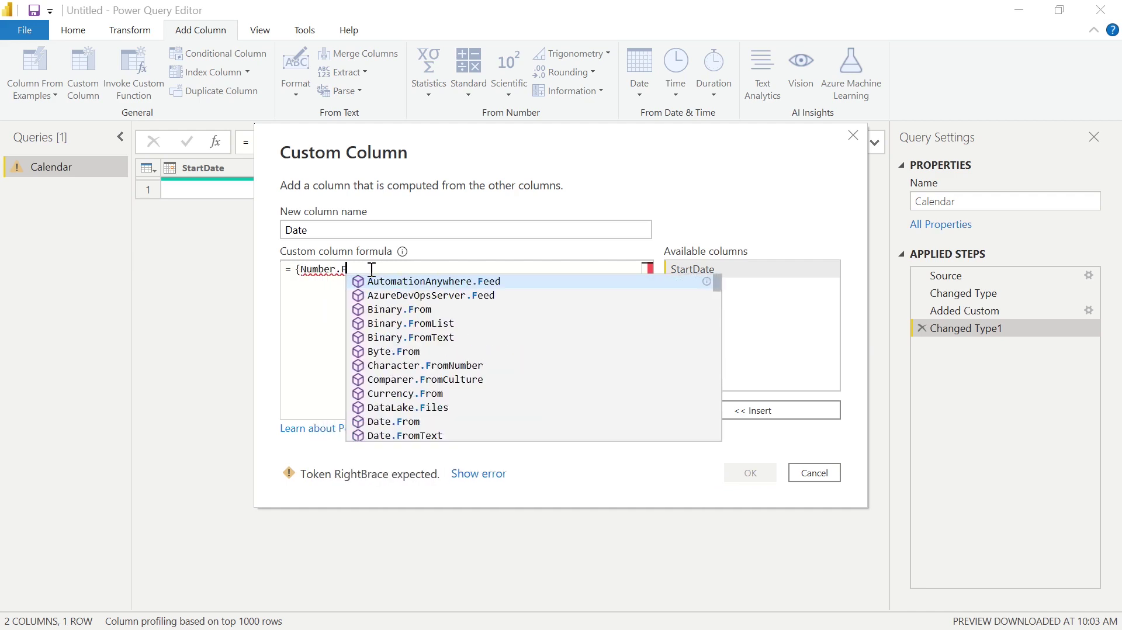
pyautogui.write('rom(')
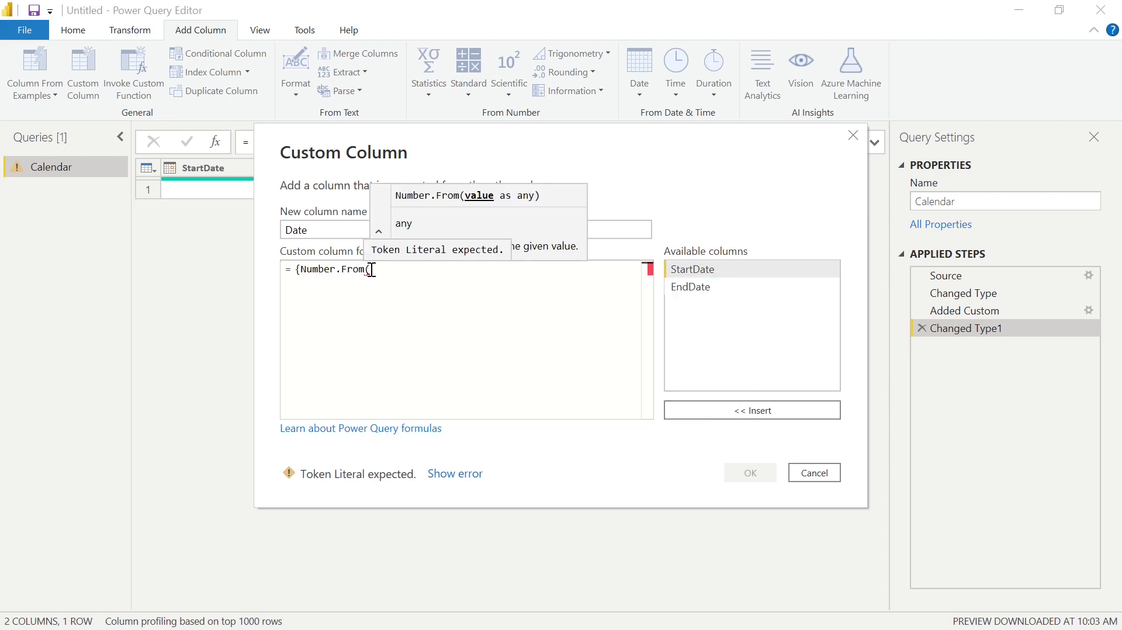
pyautogui.click(704, 270)
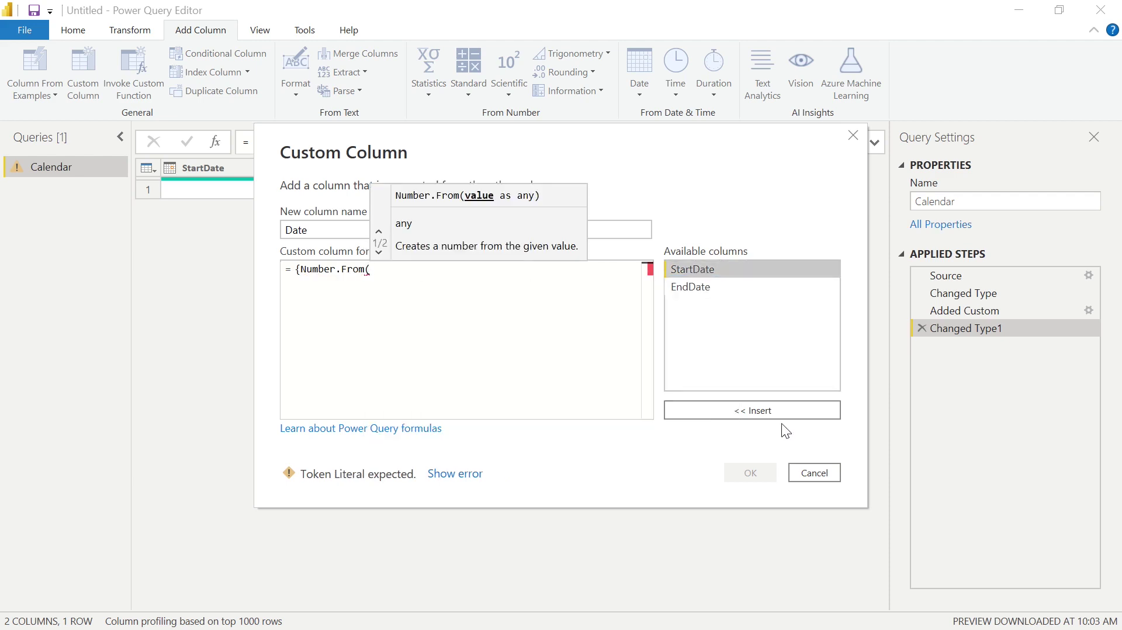
pyautogui.click(776, 409)
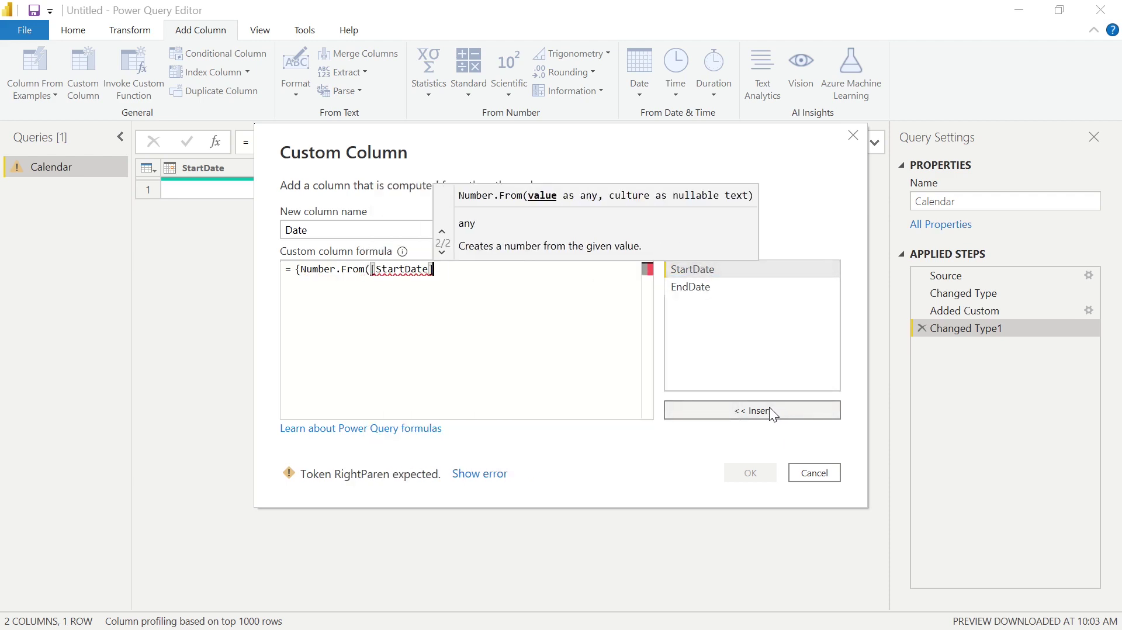
pyautogui.write('),')
pyautogui.write('..')
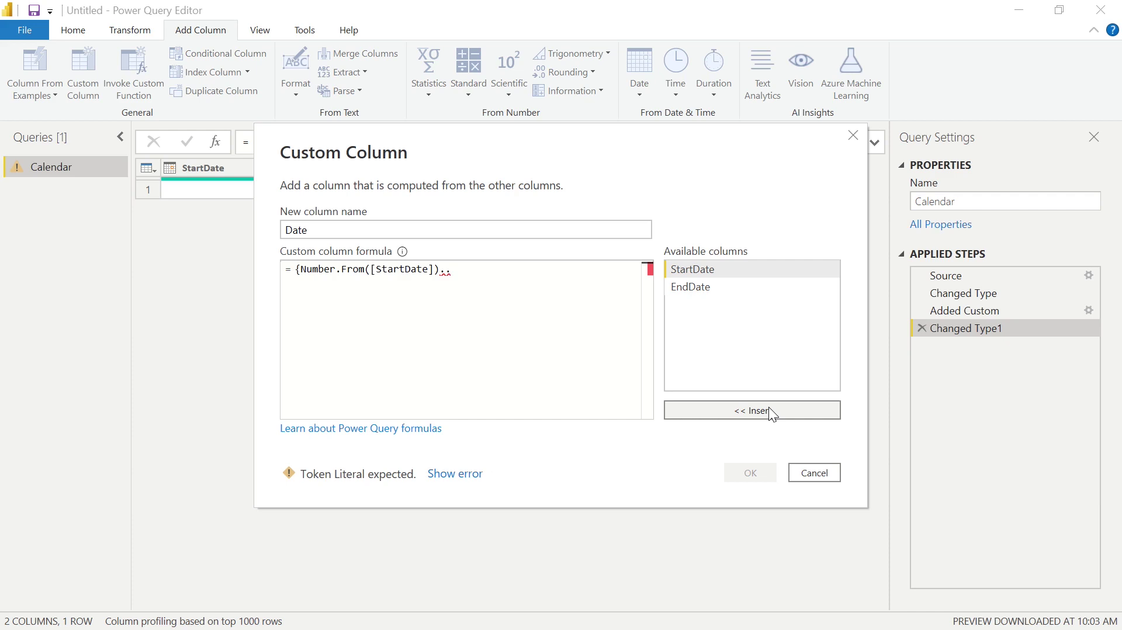
# Complete the Date column's list formula by adding Number.From([EndDate])} as the end of the range.
pyautogui.write('Num')
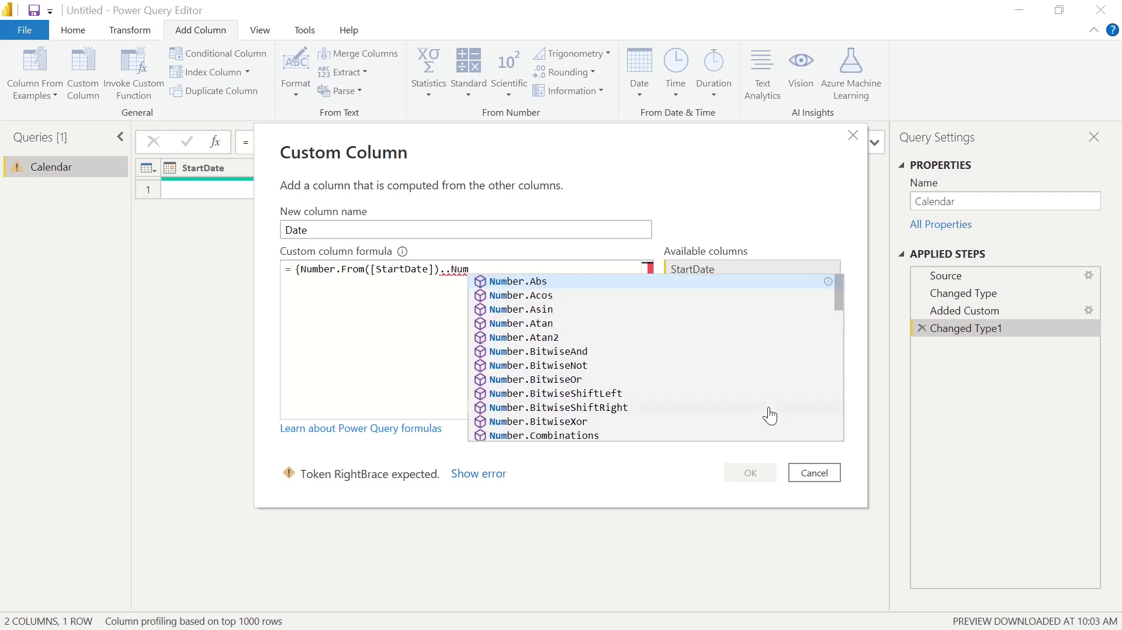
pyautogui.write('ber.From')
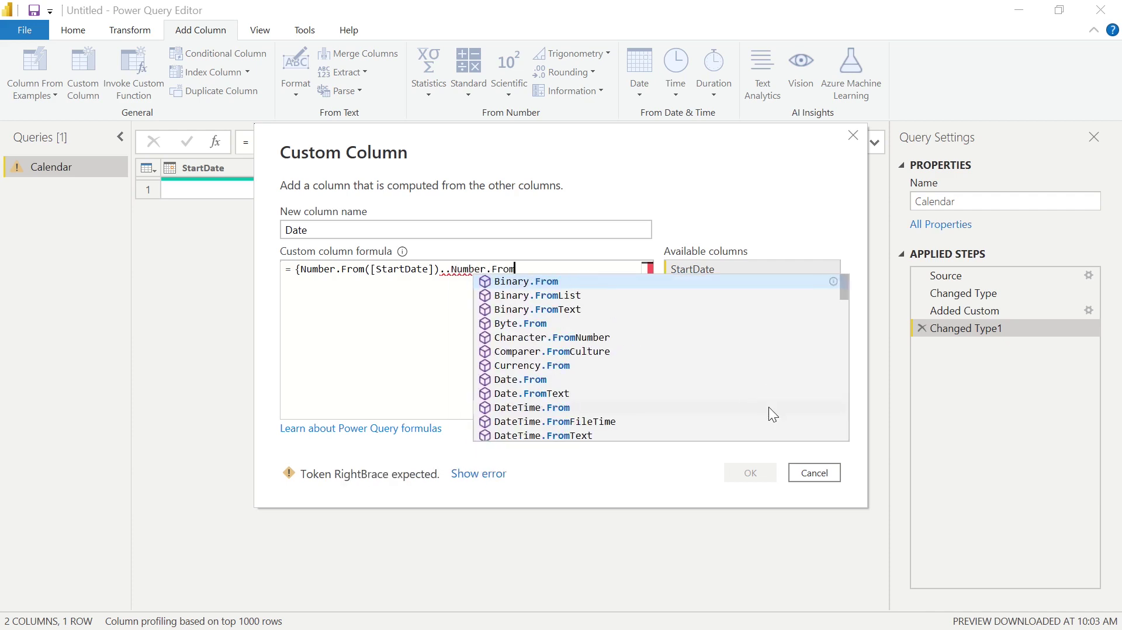
pyautogui.write('(')
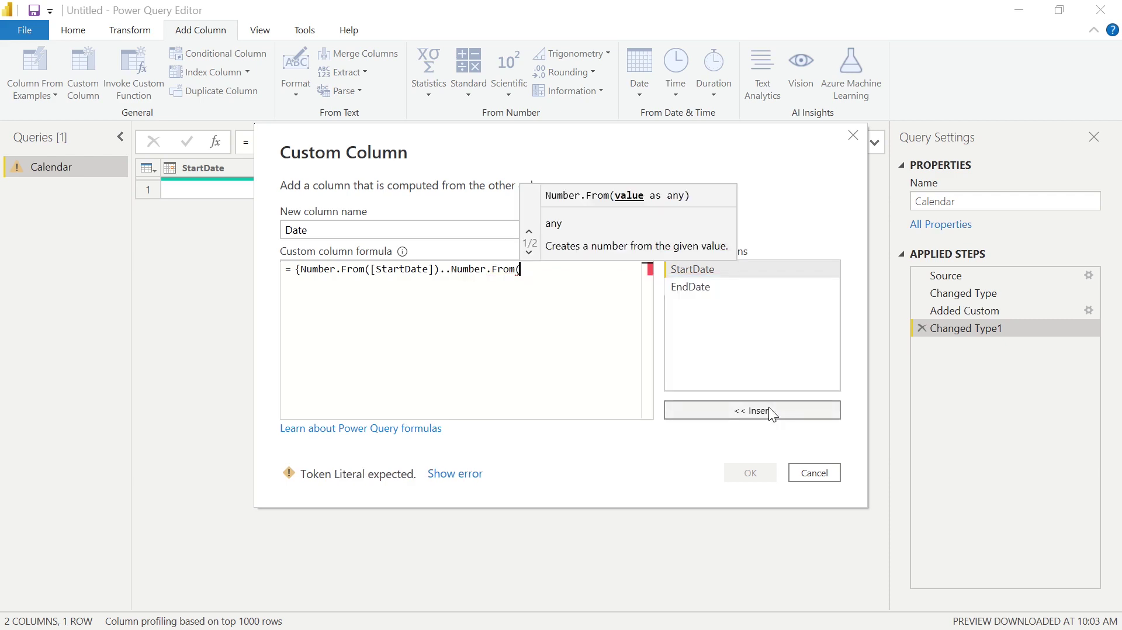
pyautogui.click(709, 287)
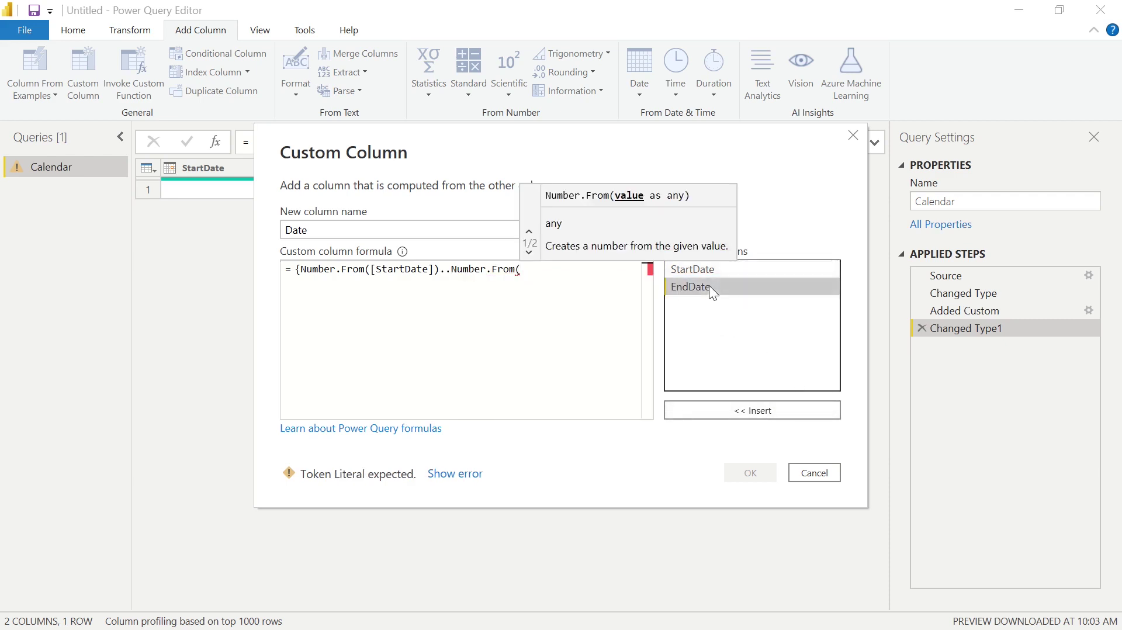
pyautogui.click(748, 409)
pyautogui.write(')')
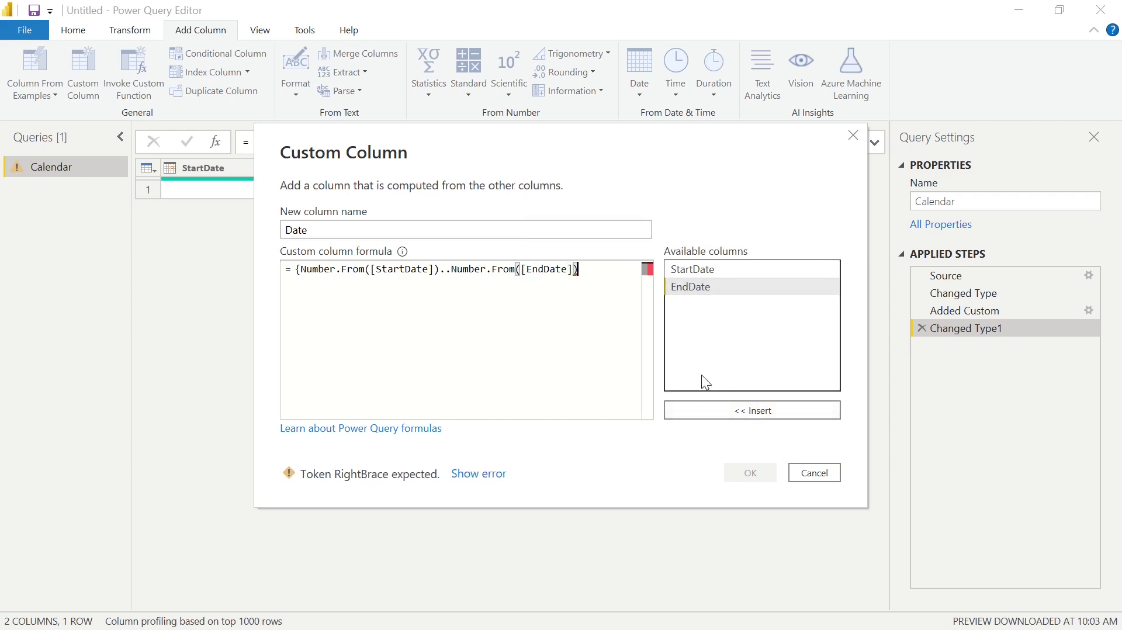
pyautogui.write('}')
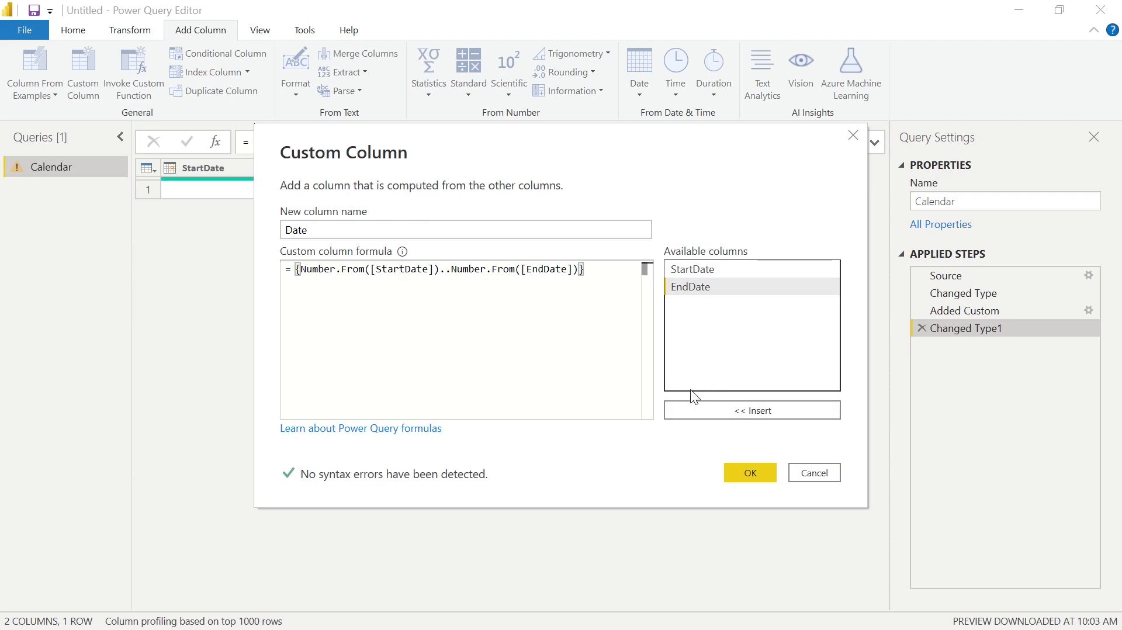
# Create the Date custom column from the finished list formula and expand its list to new rows.
pyautogui.click(731, 471)
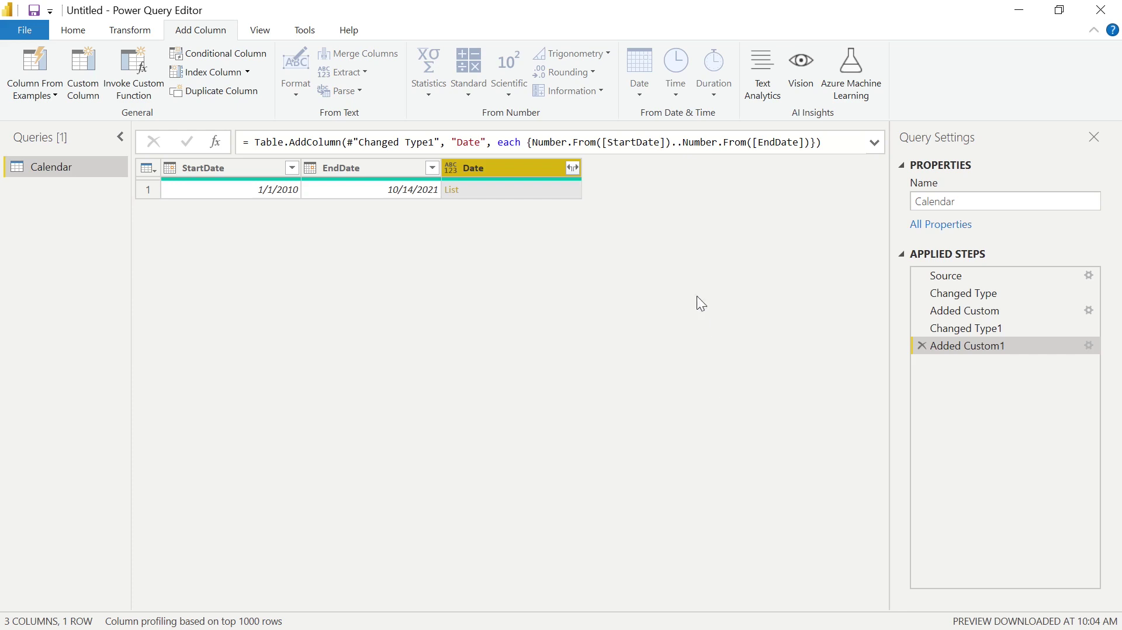
pyautogui.click(573, 168)
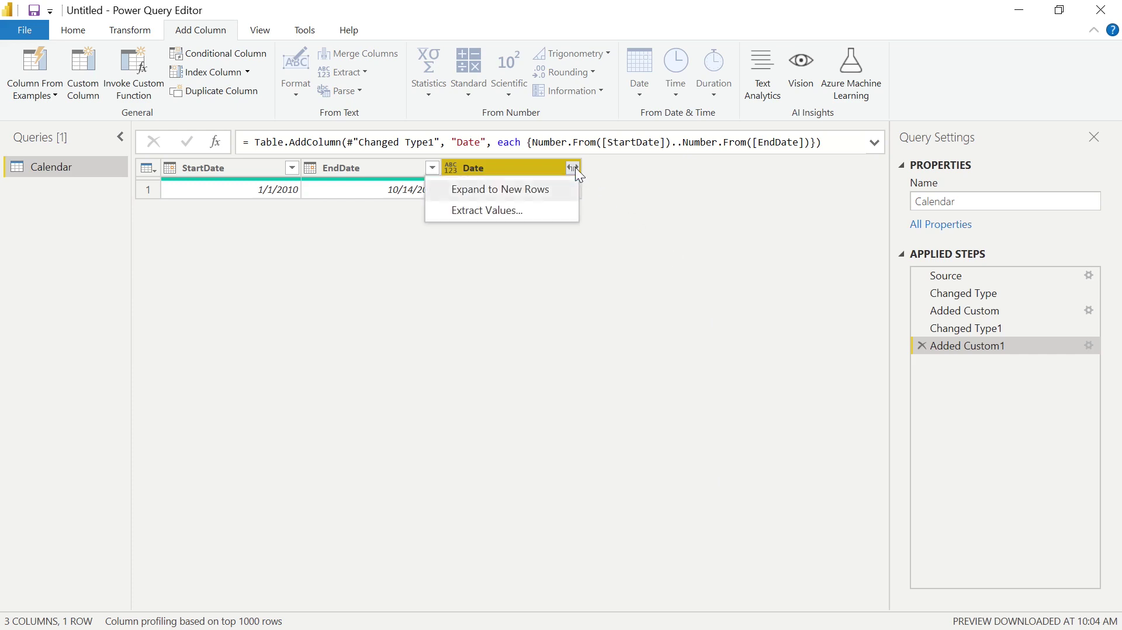
pyautogui.click(562, 197)
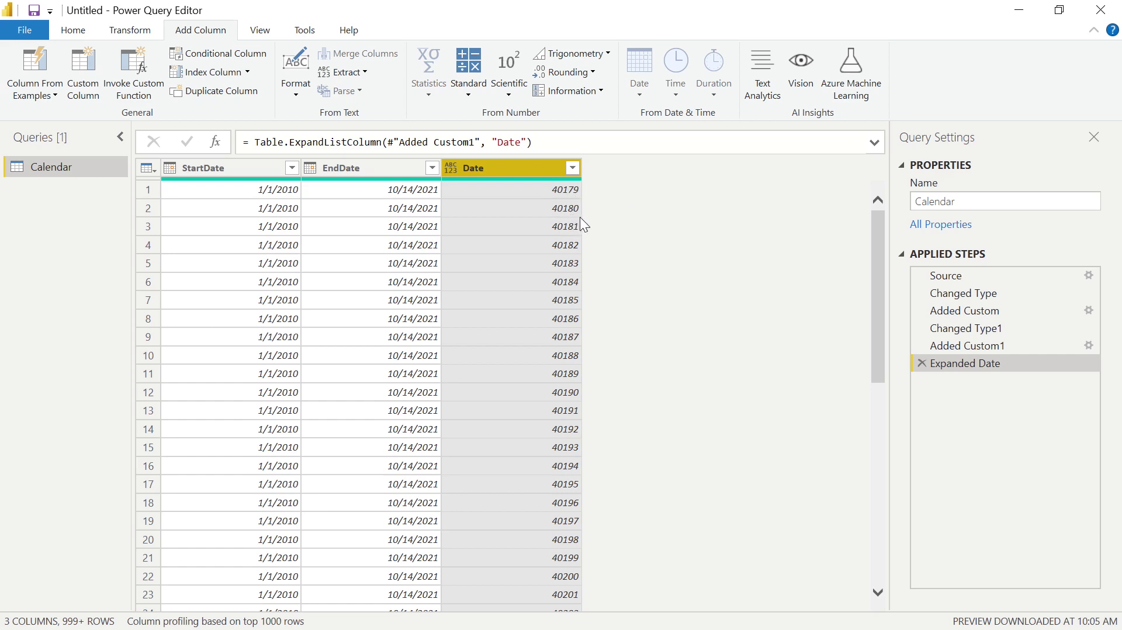
# Set the data type of the expanded Date column in the Calendar query to Date.
pyautogui.click(450, 168)
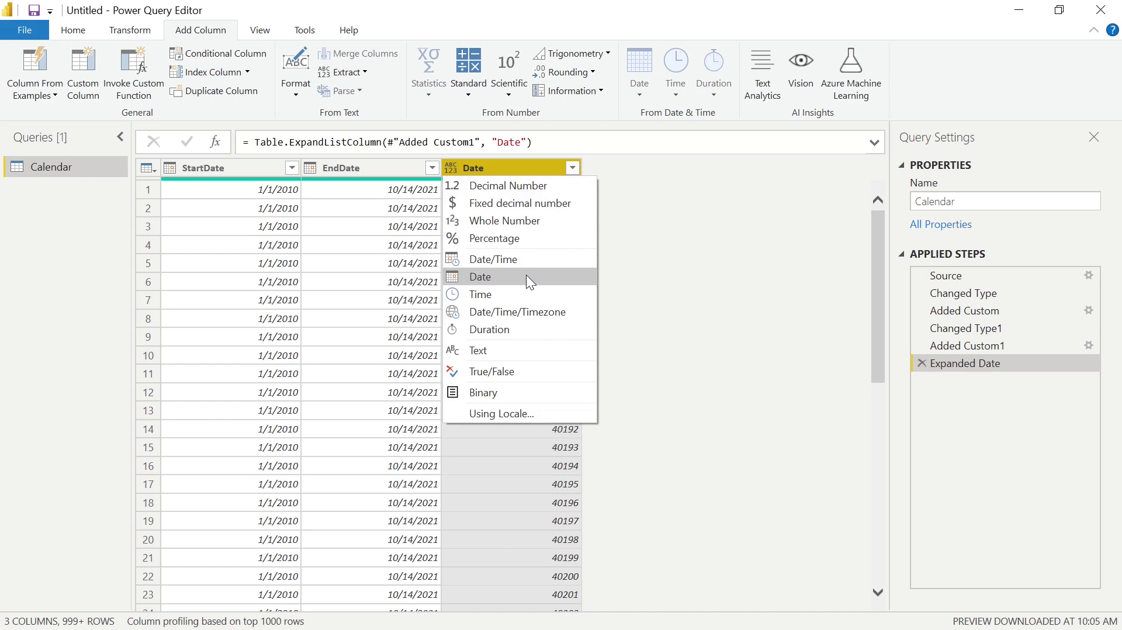
pyautogui.click(735, 252)
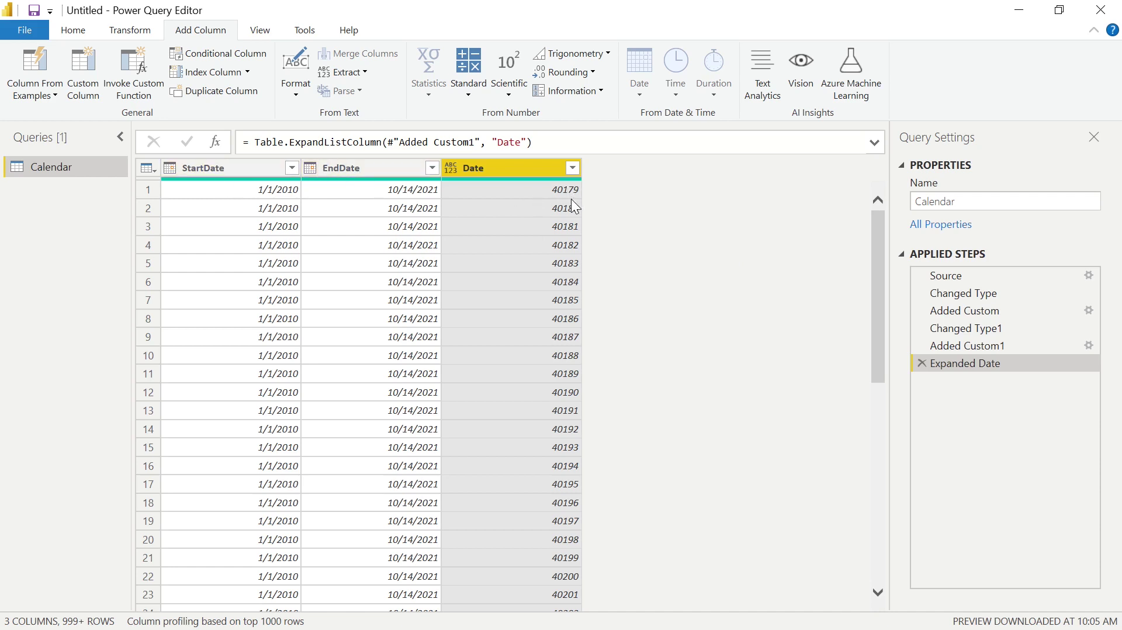
pyautogui.scroll(-5, 588, 292)
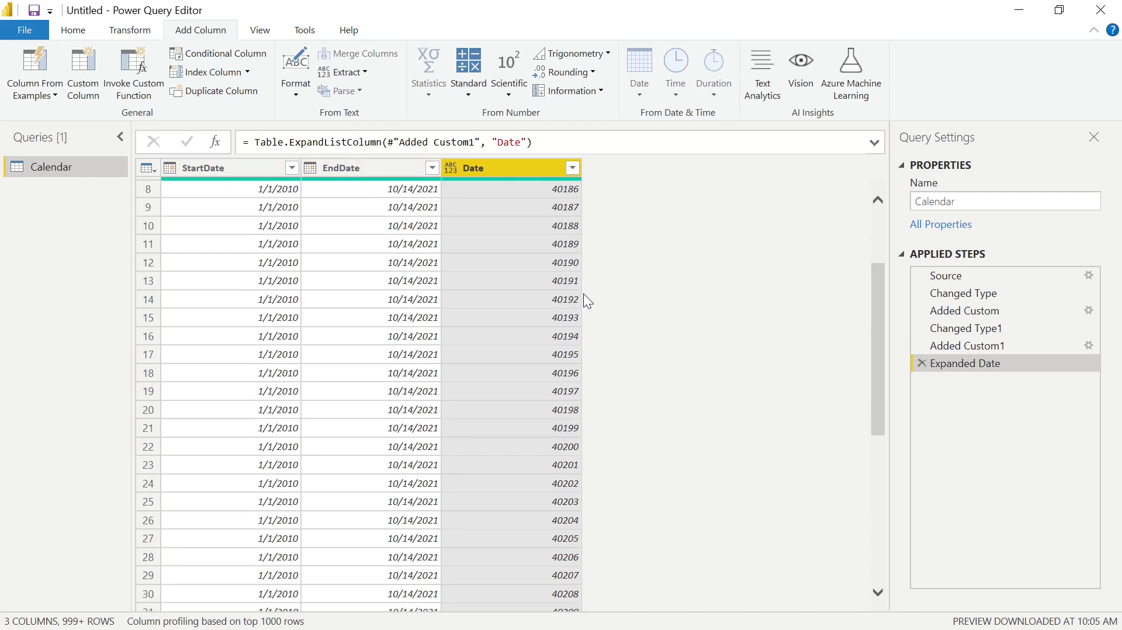
pyautogui.scroll(5, 583, 294)
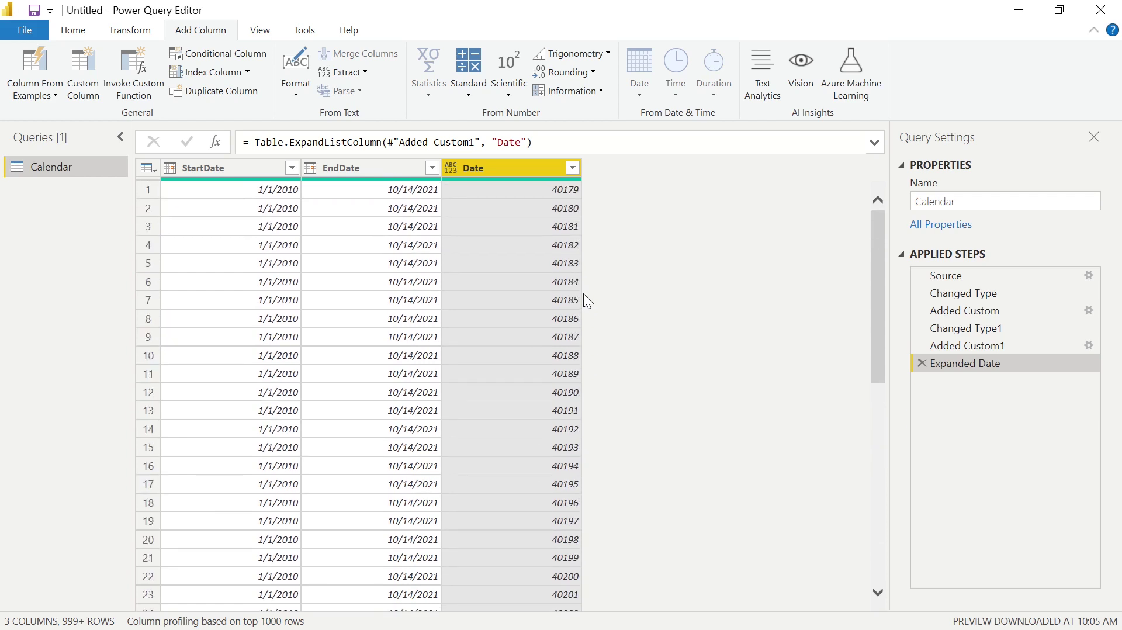
pyautogui.click(451, 169)
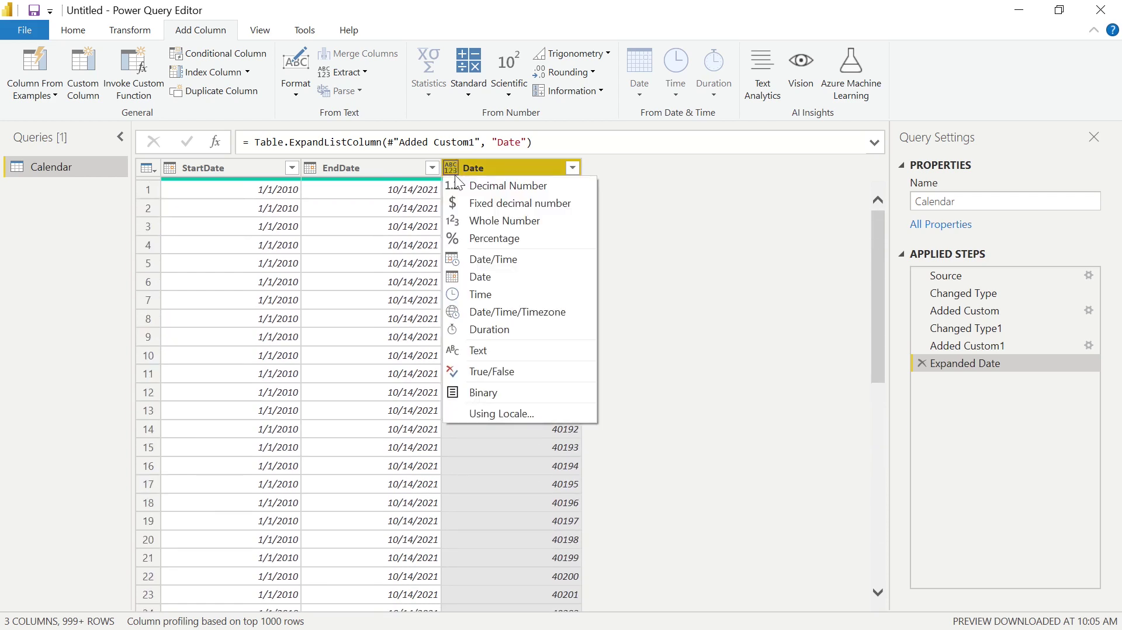
pyautogui.click(552, 277)
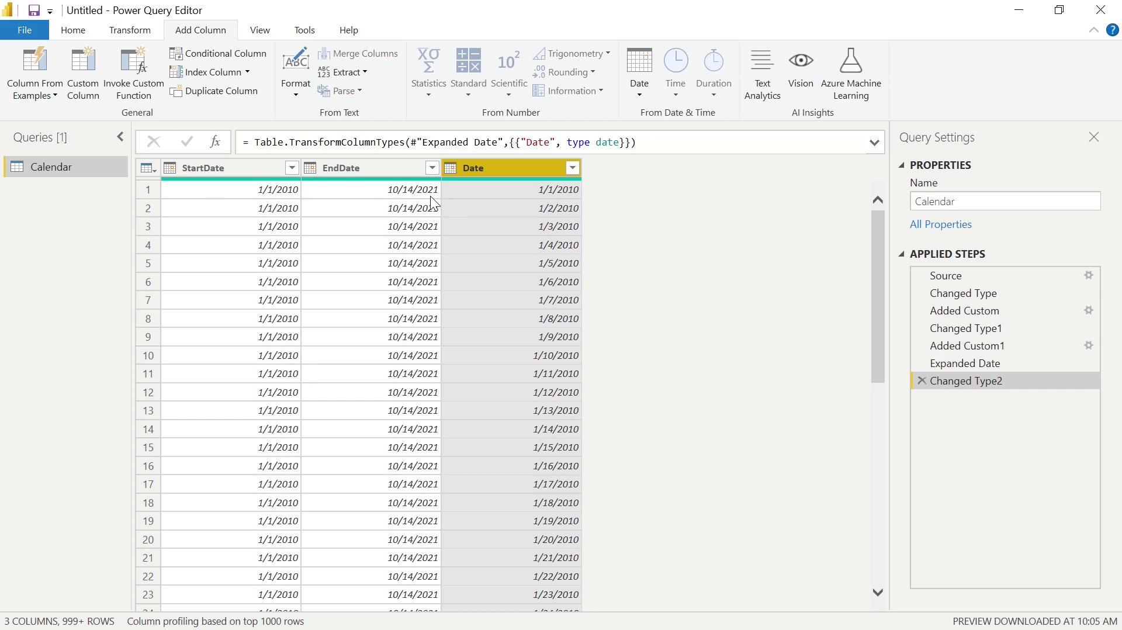
pyautogui.scroll(-8, 563, 286)
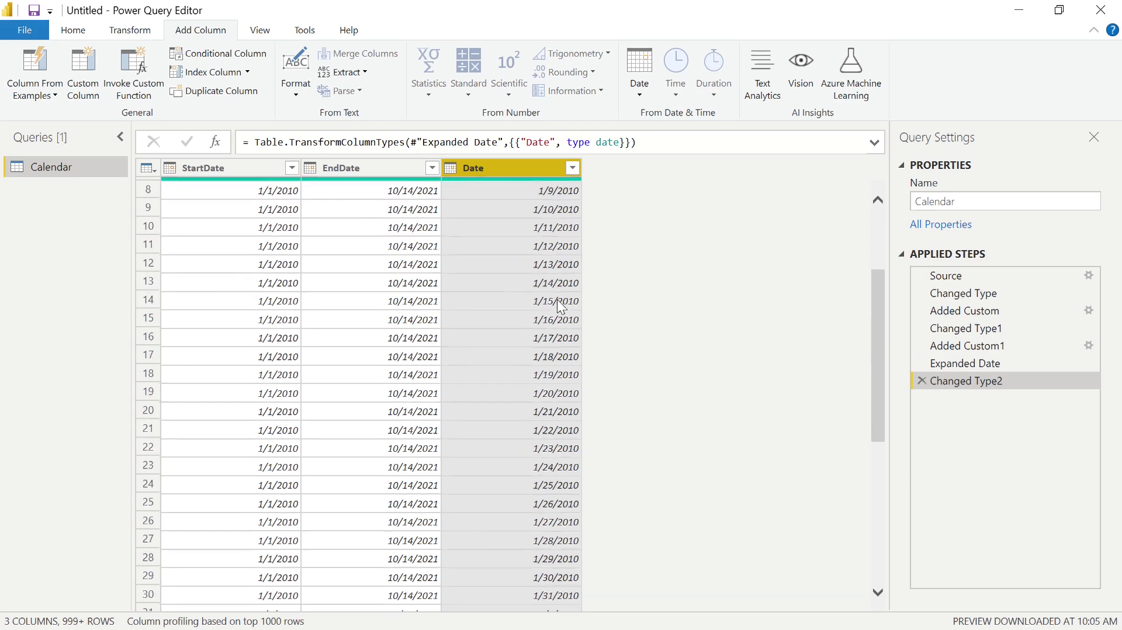
pyautogui.scroll(8, 574, 306)
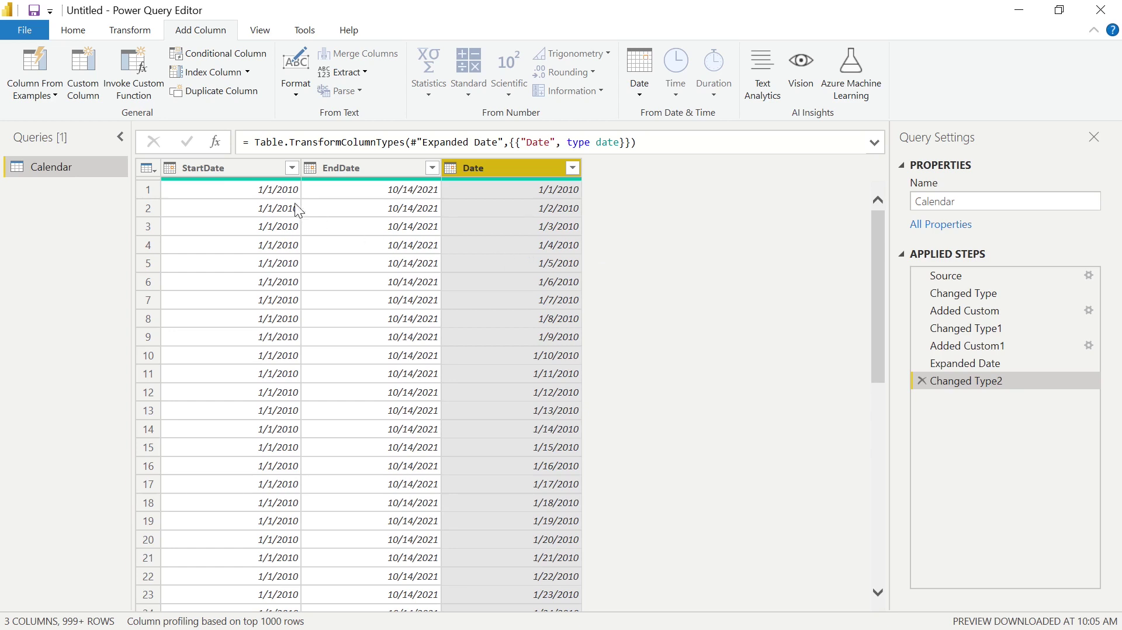
# Remove the StartDate and EndDate columns together from the Calendar query, keeping only the Date column.
pyautogui.click(241, 173)
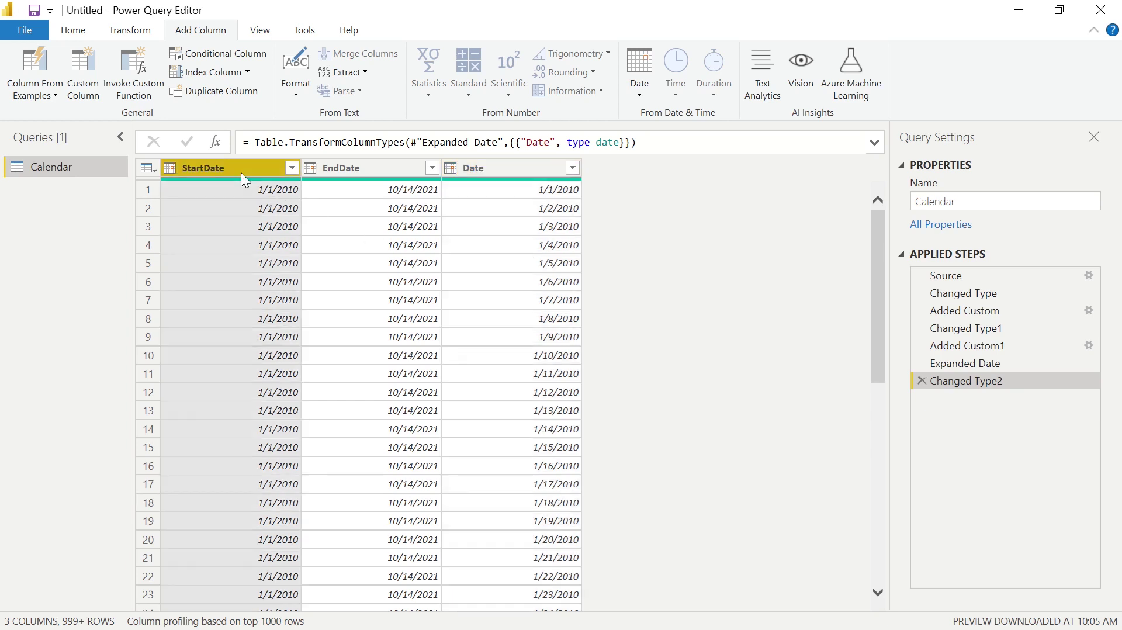
pyautogui.keyDown('ctrl'); pyautogui.click(340, 170); pyautogui.keyUp('ctrl')
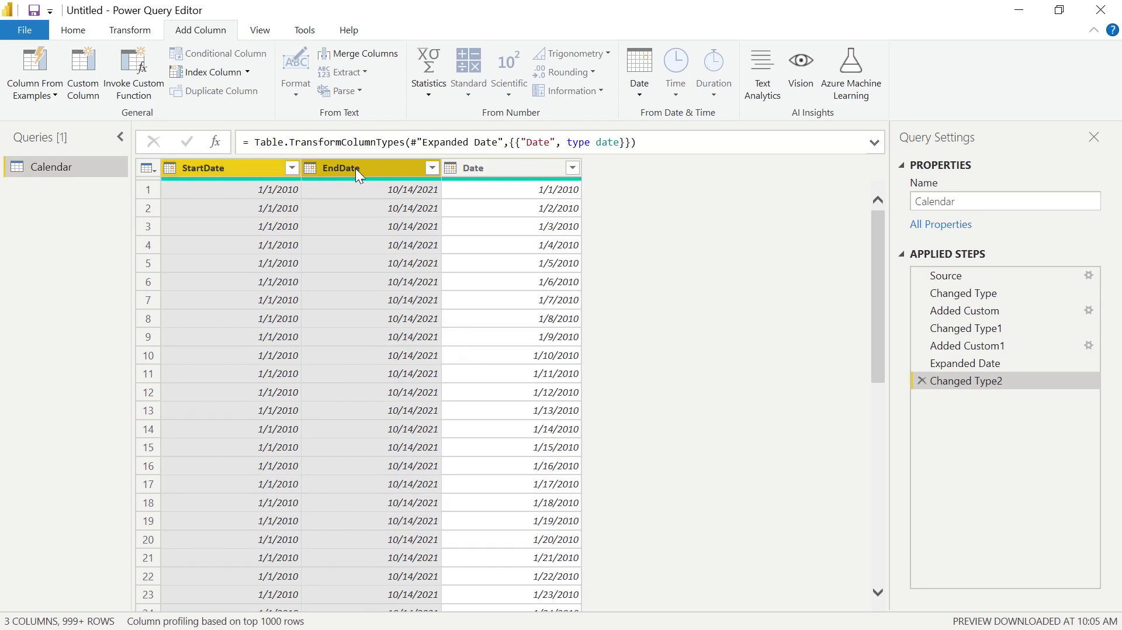
pyautogui.rightClick(357, 169)
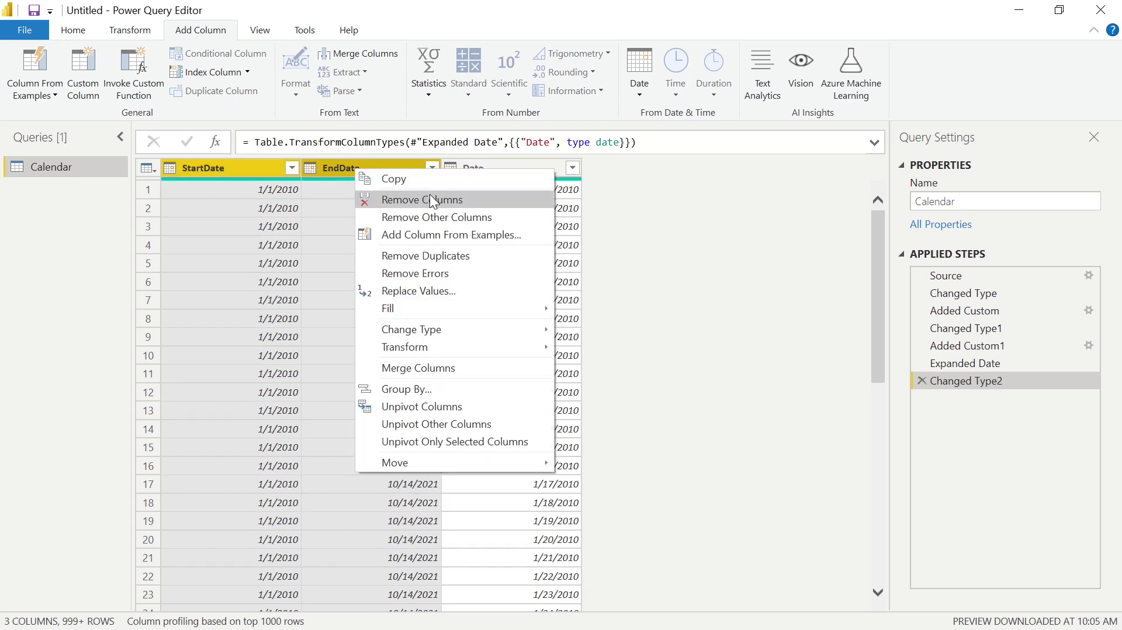
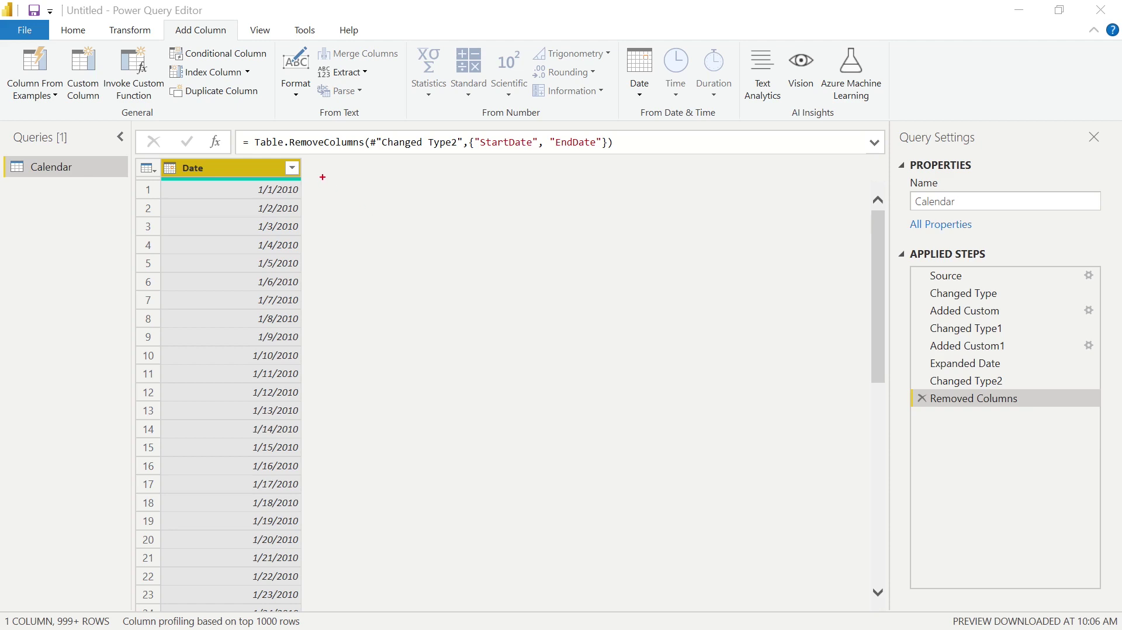
pyautogui.moveTo(305, 178); pyautogui.dragTo(422, 597)
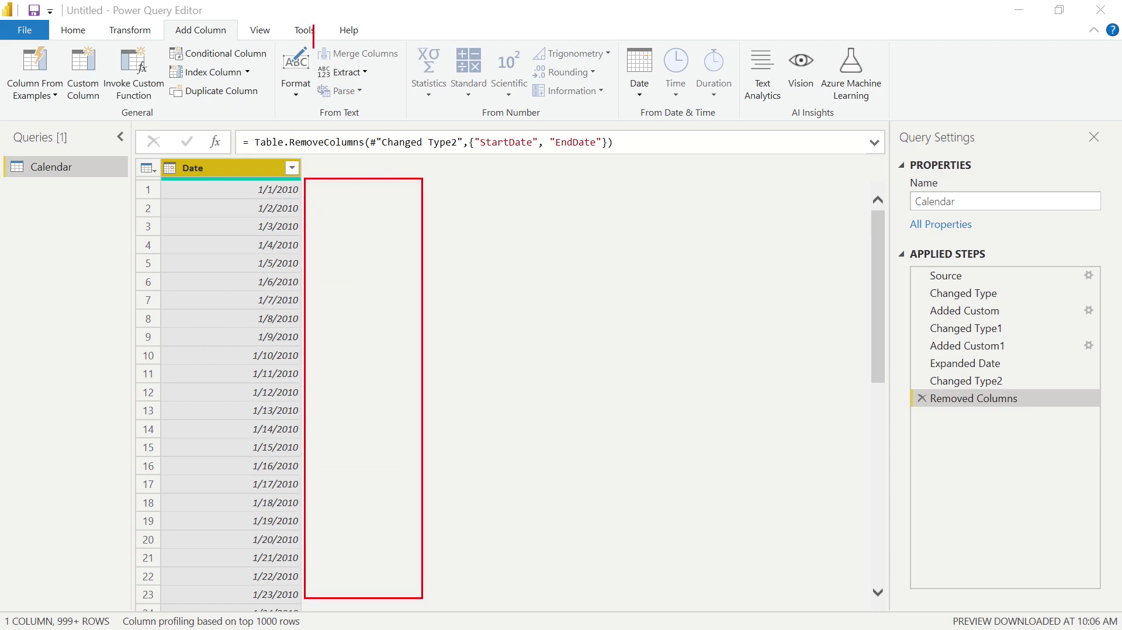
pyautogui.write('Year')
pyautogui.moveTo(424, 179); pyautogui.dragTo(543, 592)
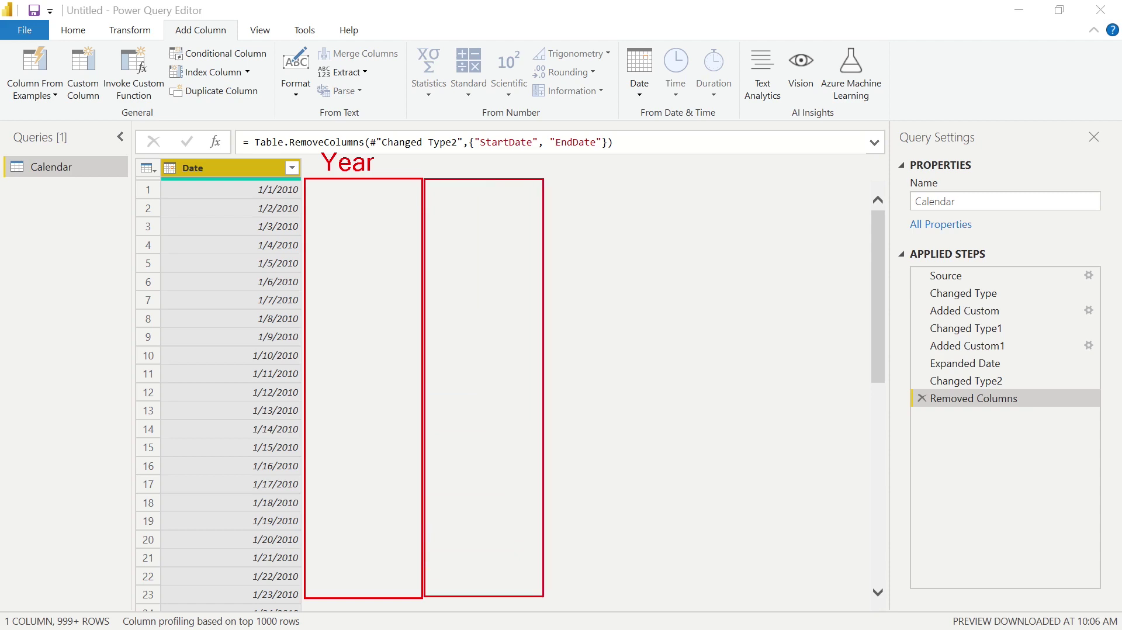
pyautogui.write('t')
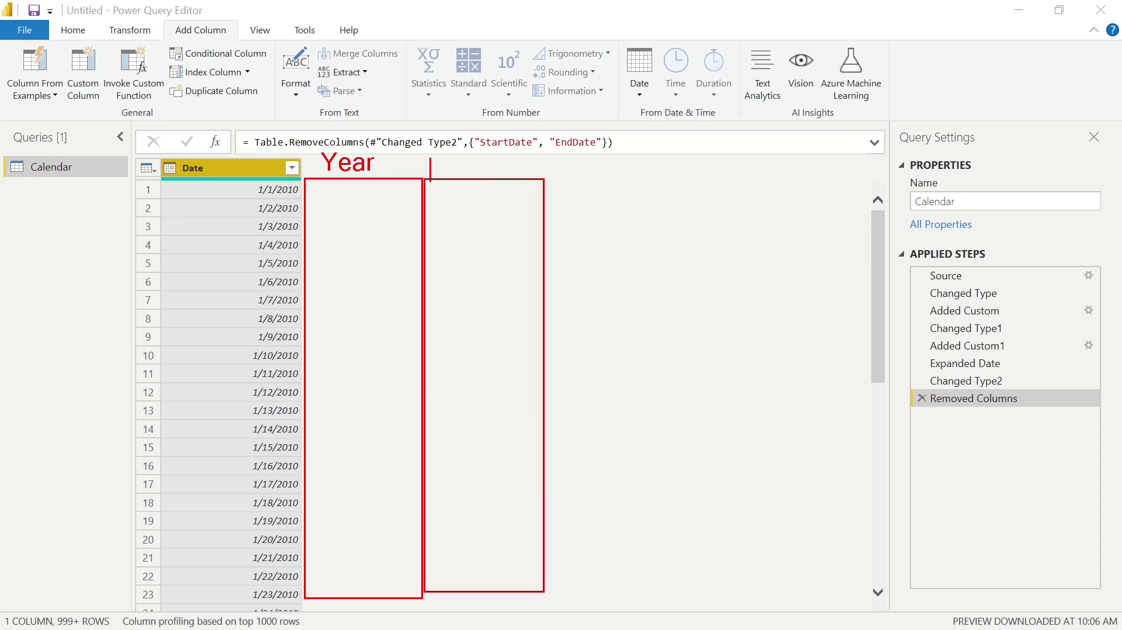
pyautogui.write('Quarter')
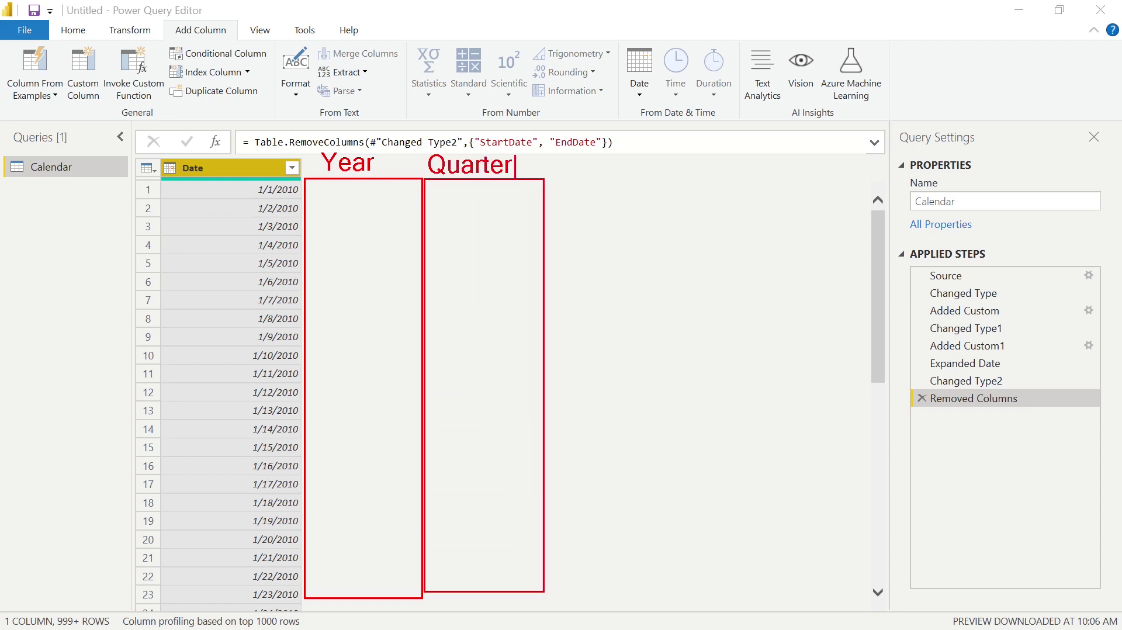
pyautogui.press('Escape')
pyautogui.moveTo(546, 180)
pyautogui.mouseDown()
pyautogui.moveTo(638, 591)
pyautogui.moveTo(653, 595)
pyautogui.mouseUp()
pyautogui.write('t')
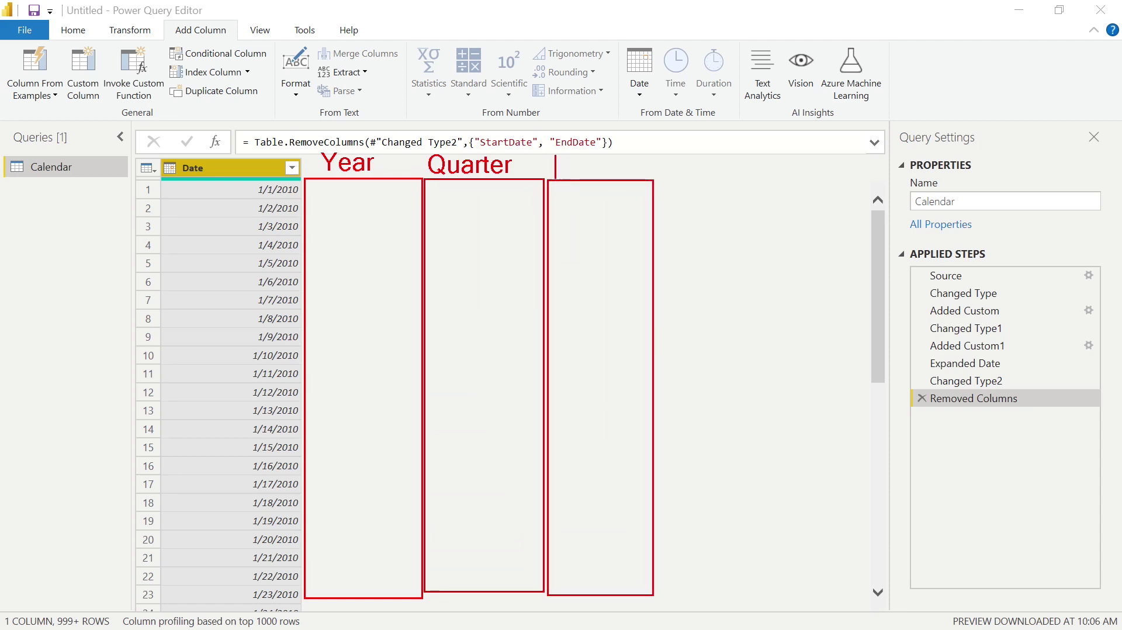
pyautogui.write('Month')
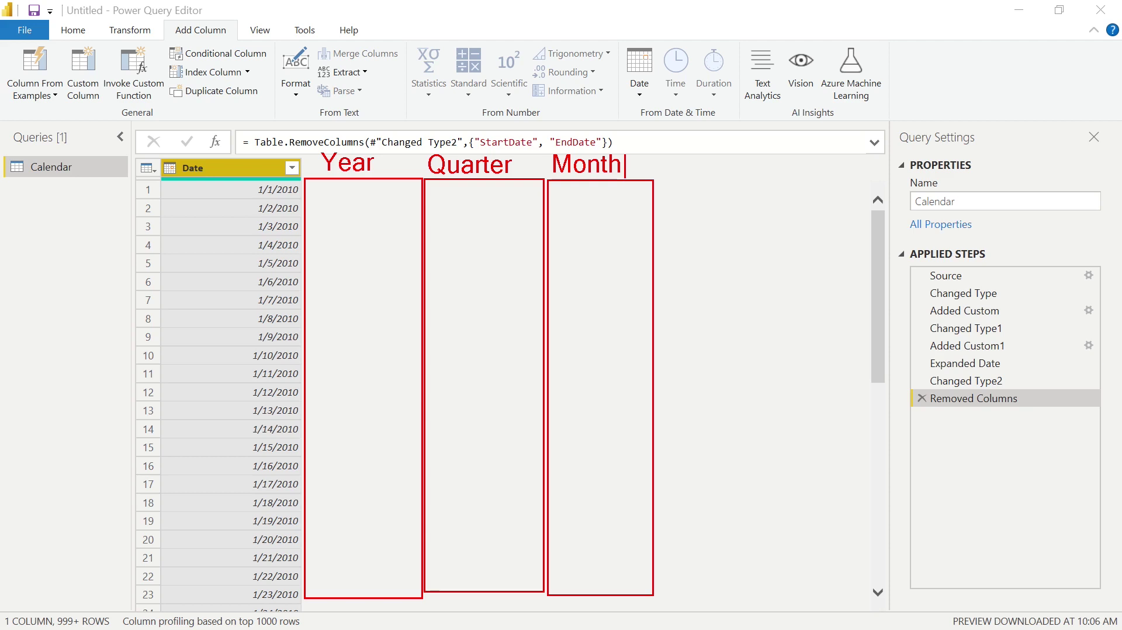
pyautogui.press('Escape')
pyautogui.press('Escape')
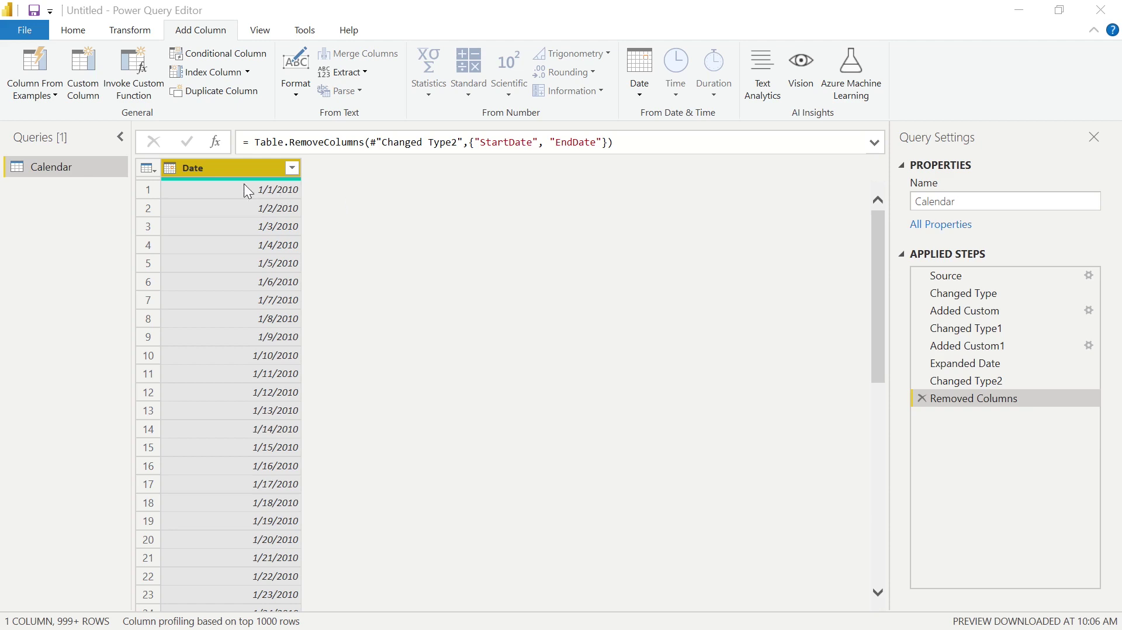
# Duplicate the Date column in the Calendar query to get a copy for extracting the year.
pyautogui.rightClick(215, 170)
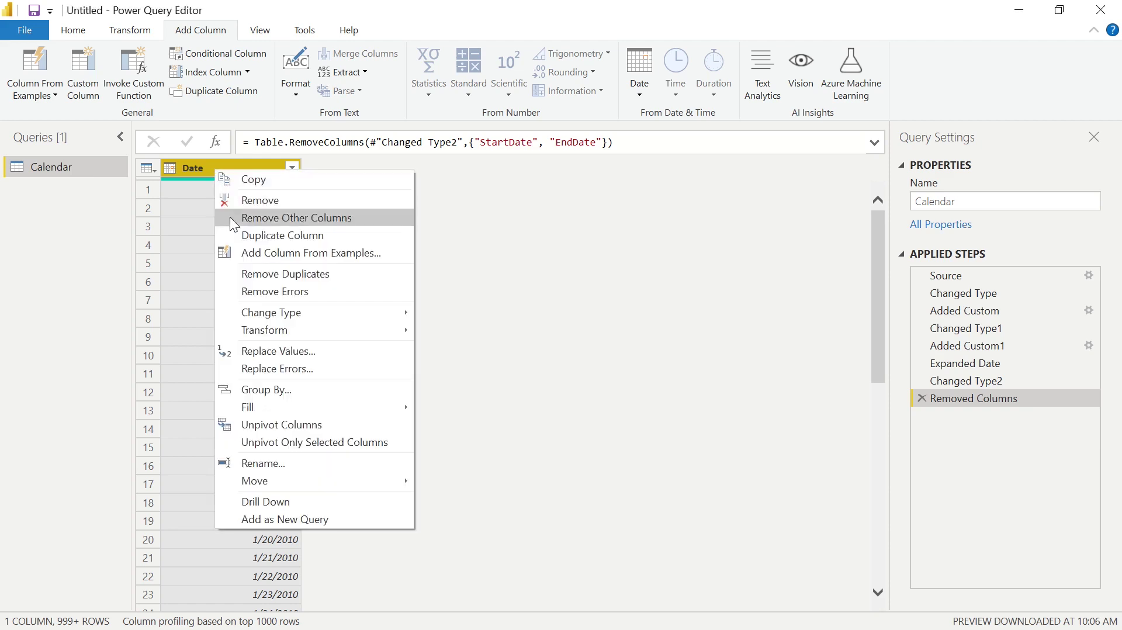
pyautogui.click(250, 235)
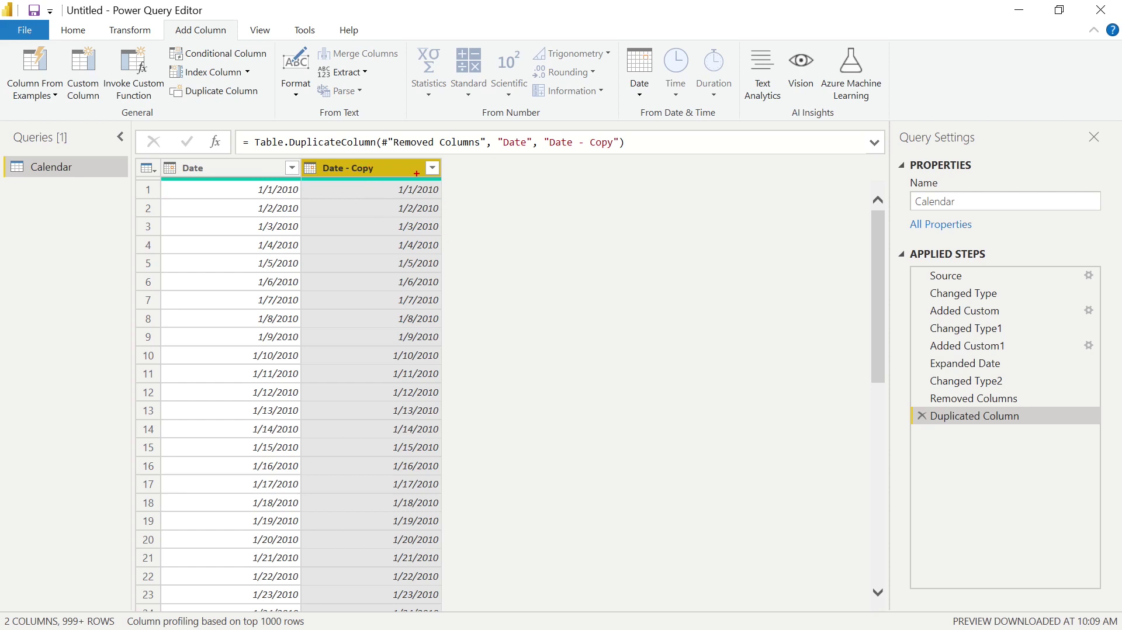
pyautogui.moveTo(413, 183)
pyautogui.mouseDown()
pyautogui.moveTo(447, 200)
pyautogui.moveTo(446, 234)
pyautogui.mouseUp()
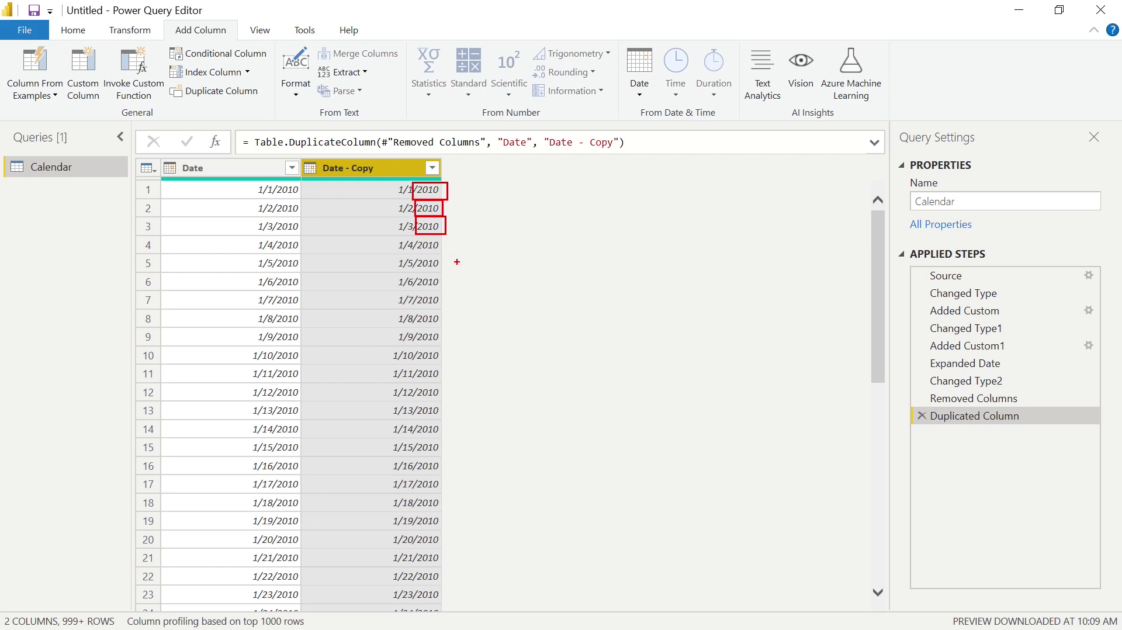
pyautogui.press('Escape')
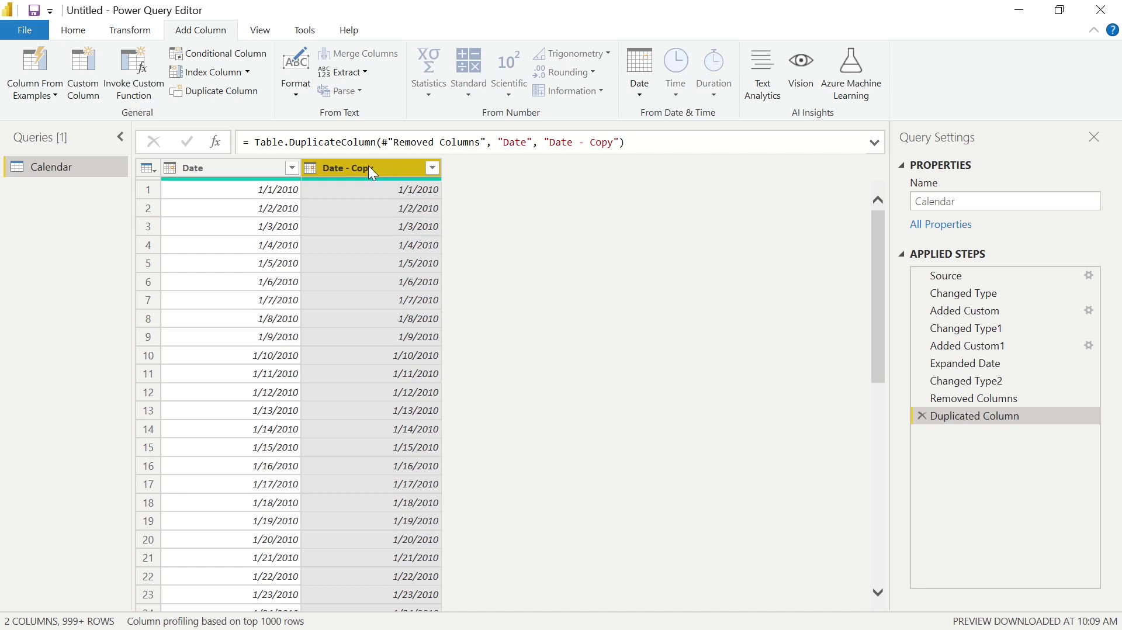
# Transform the Date - Copy column to the Year of each date.
pyautogui.rightClick(371, 173)
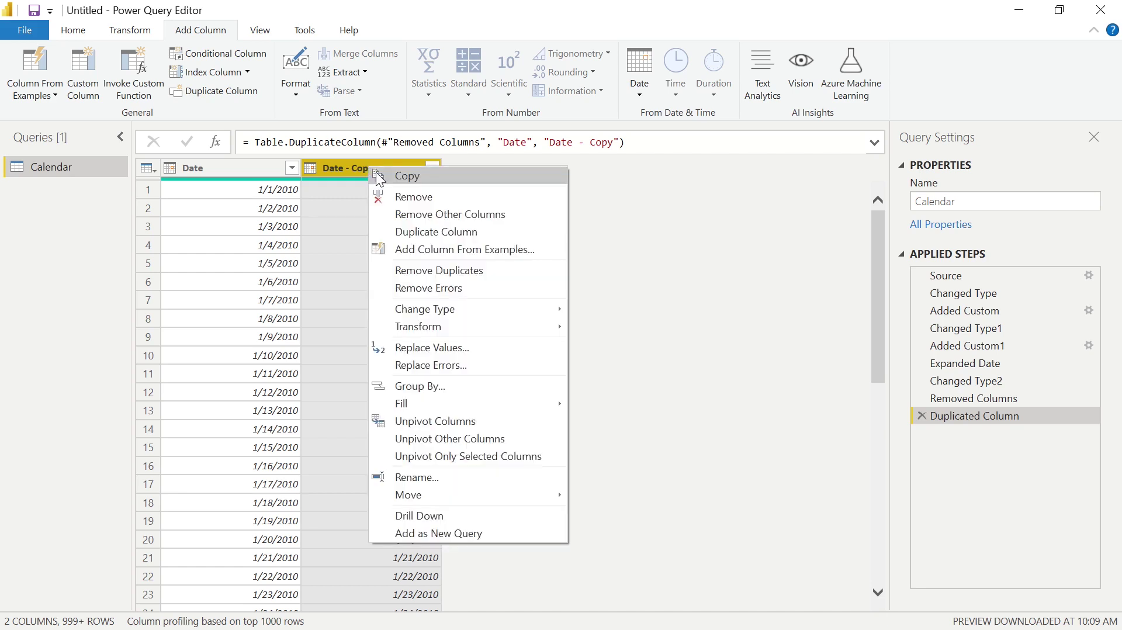
pyautogui.moveTo(515, 332)
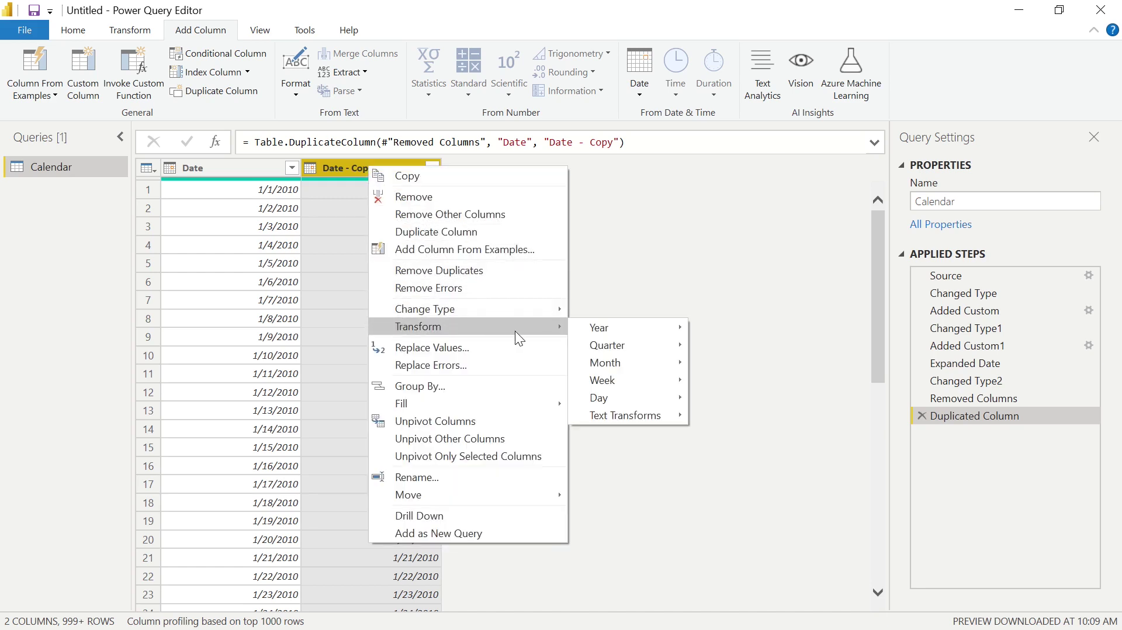
pyautogui.moveTo(619, 327)
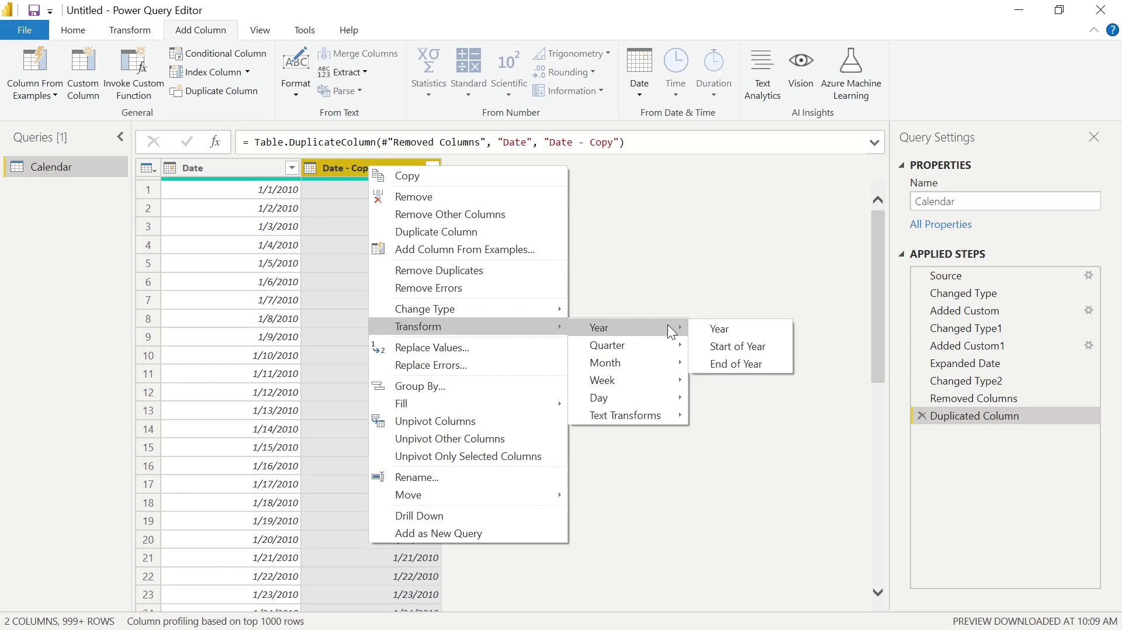
pyautogui.click(730, 328)
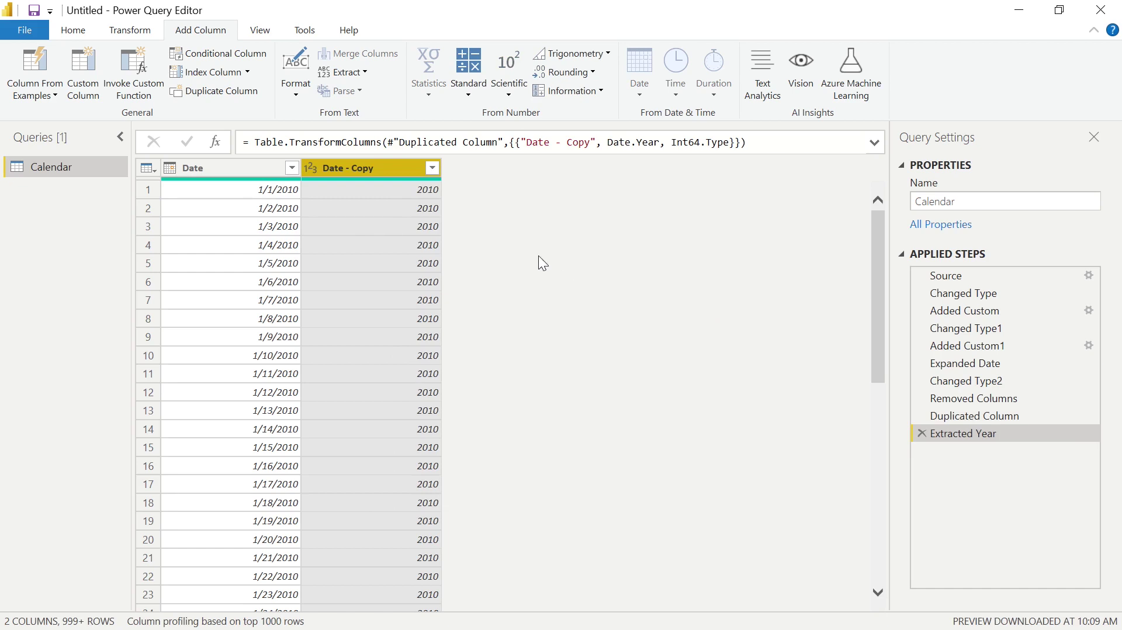
pyautogui.scroll(-9, 451, 220)
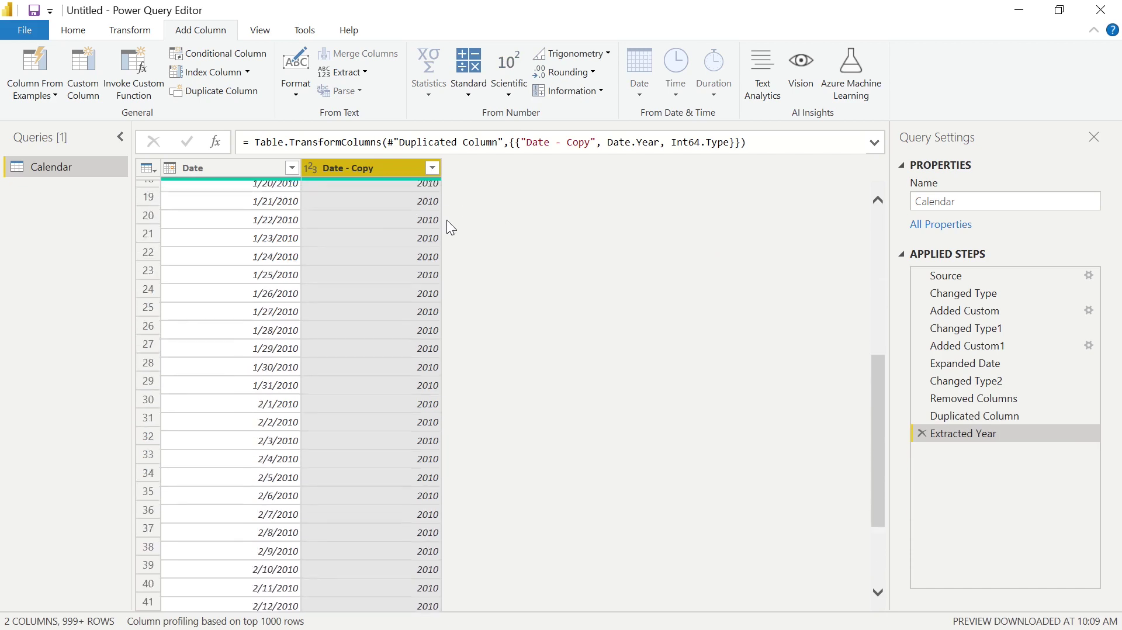
pyautogui.scroll(9, 446, 226)
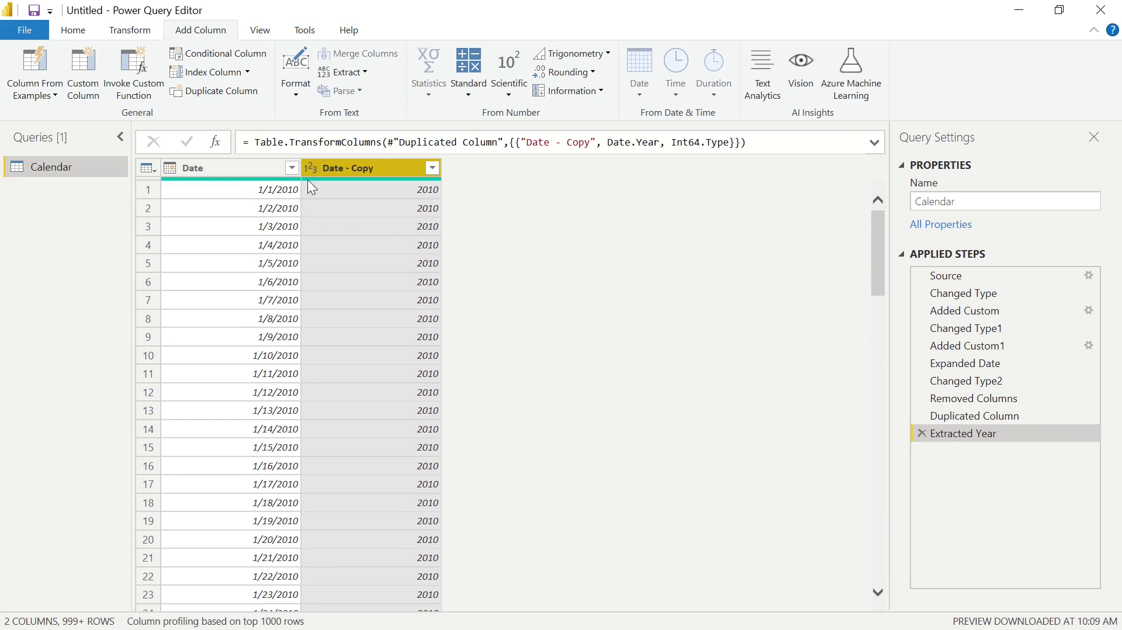
# Rename the column holding the extracted years as Year.
pyautogui.doubleClick(339, 170)
pyautogui.write('Year')
pyautogui.press('Return')
pyautogui.click(508, 173)
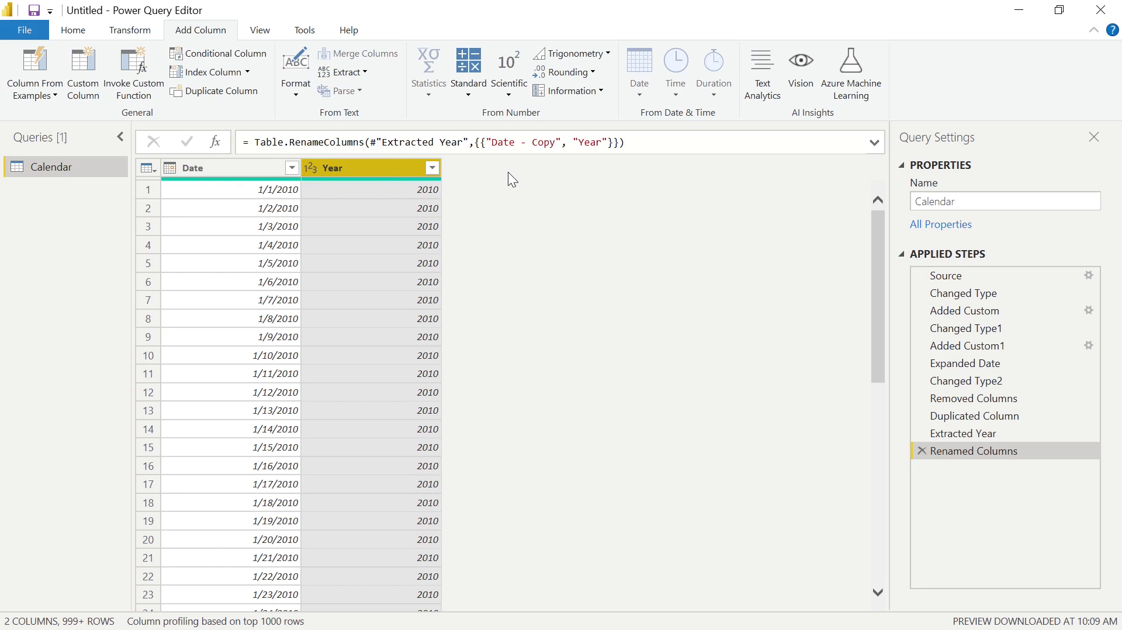
# Duplicate the Date column once more to add another date copy after the Year column.
pyautogui.click(221, 168)
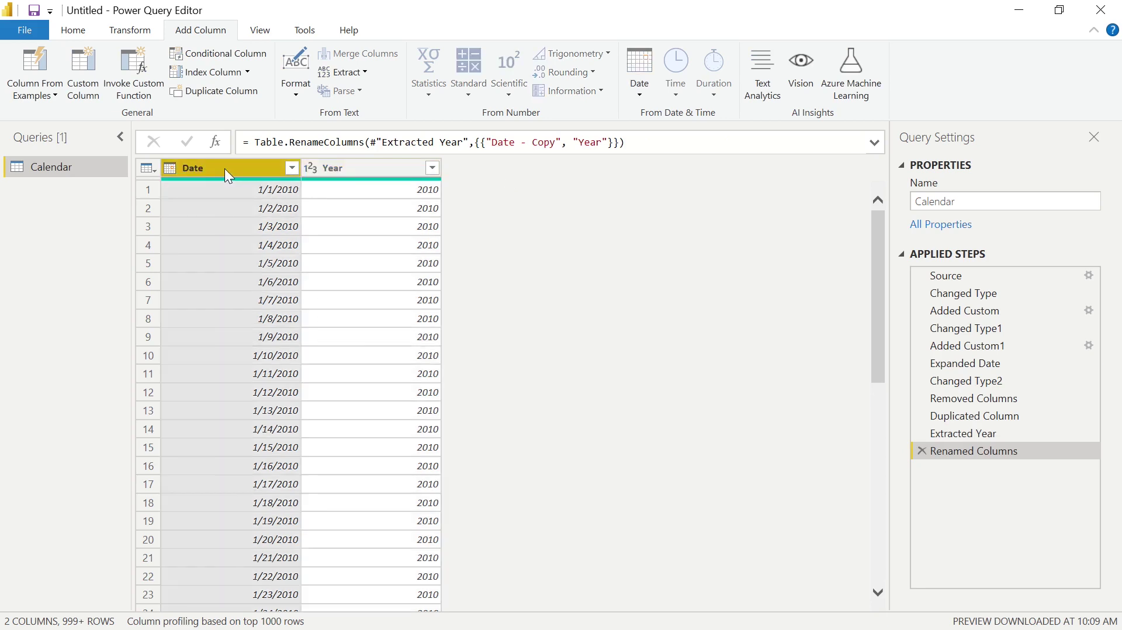
pyautogui.rightClick(225, 168)
pyautogui.click(251, 230)
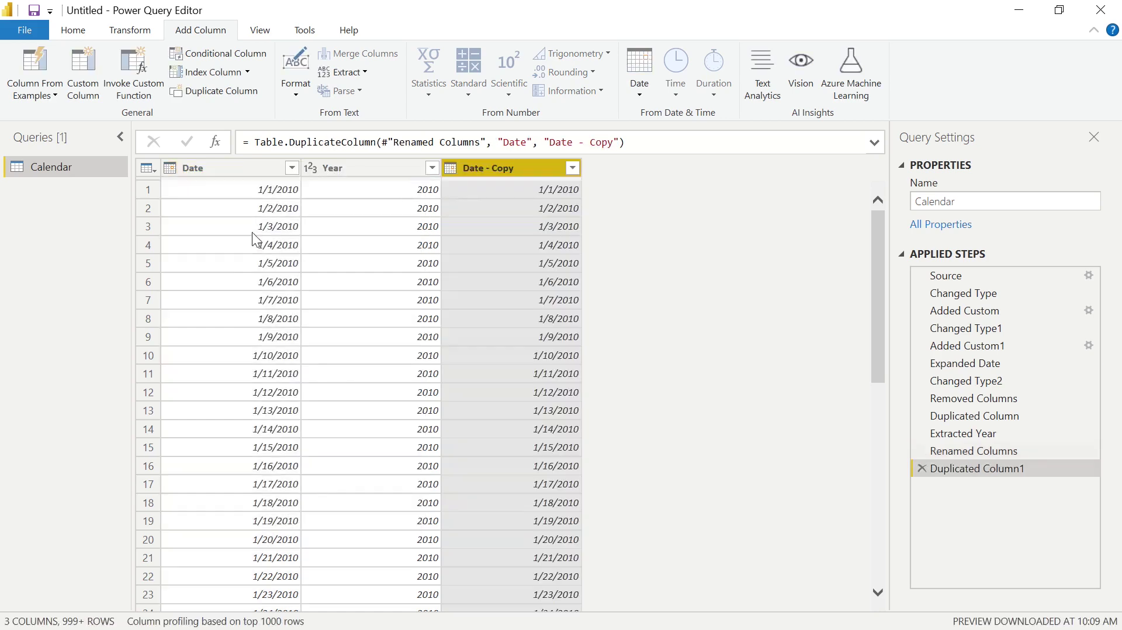
# Transform the Date - Copy column to the Quarter of each date and rename the column as Quarter.
pyautogui.rightClick(527, 172)
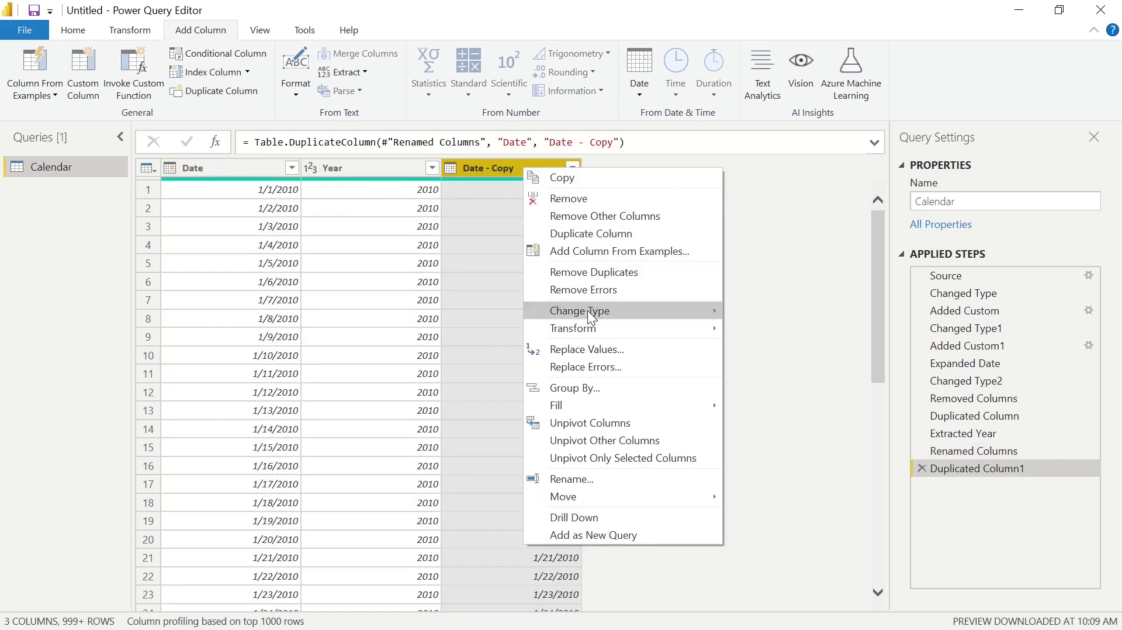
pyautogui.moveTo(595, 328)
pyautogui.moveTo(806, 352)
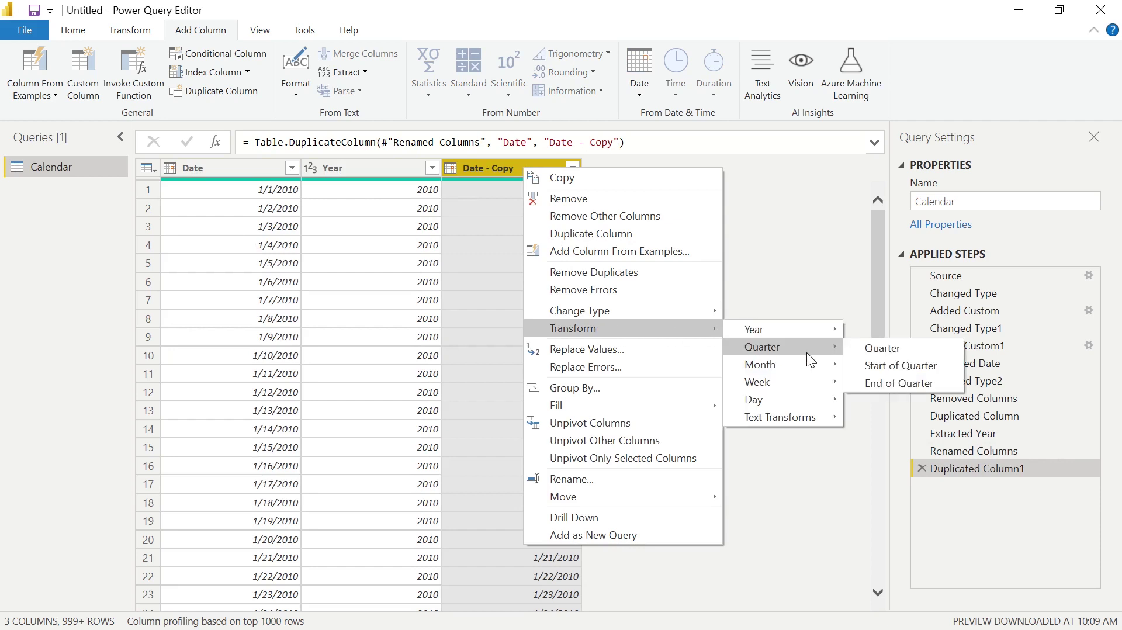
pyautogui.click(900, 345)
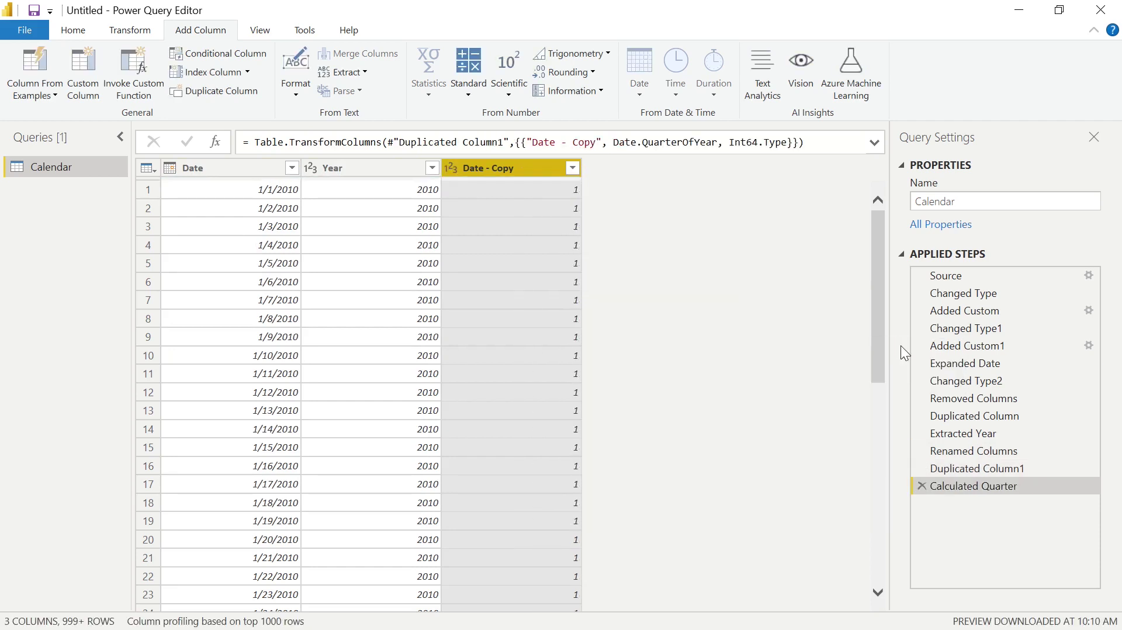
pyautogui.doubleClick(496, 168)
pyautogui.write('Quarter')
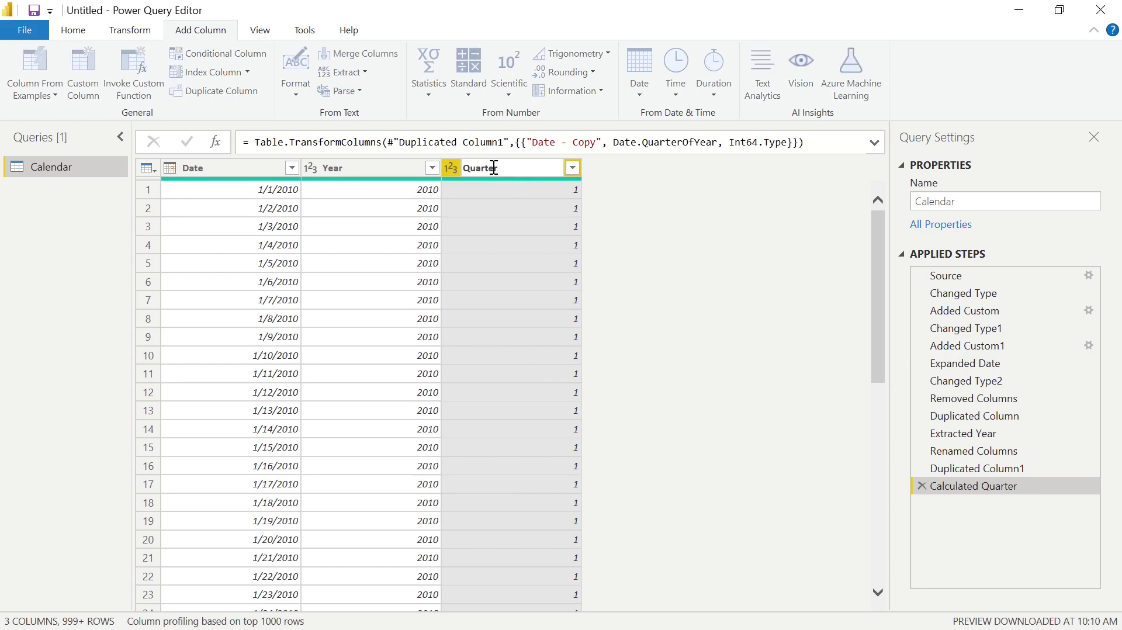
pyautogui.press('Return')
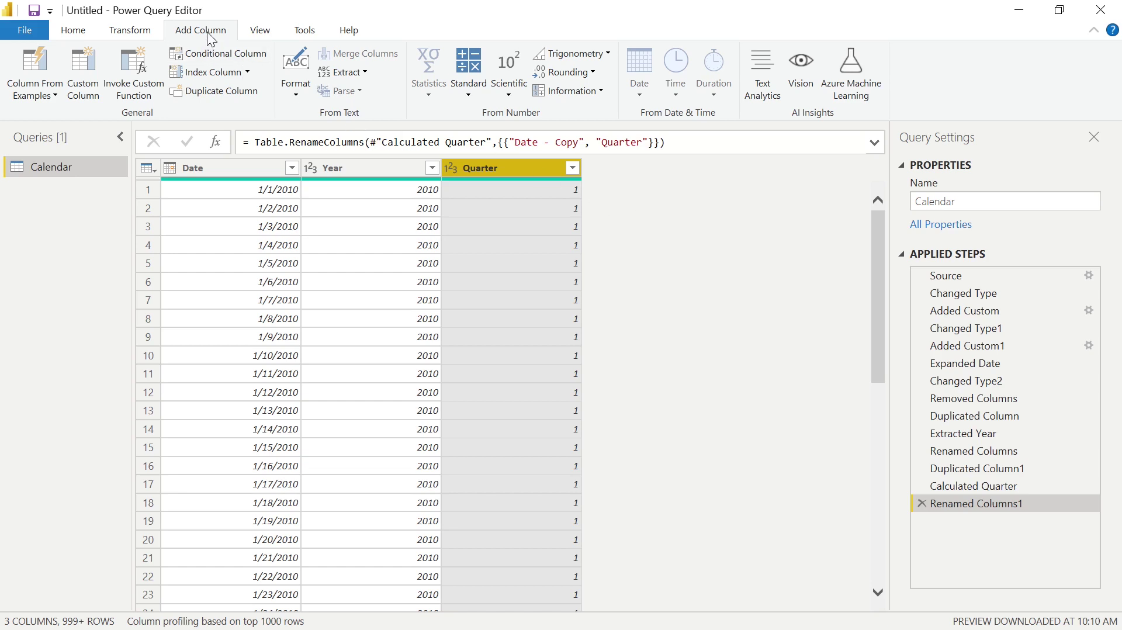
# Add a custom column named Month with the formula Date.Month([Date]).
pyautogui.click(81, 93)
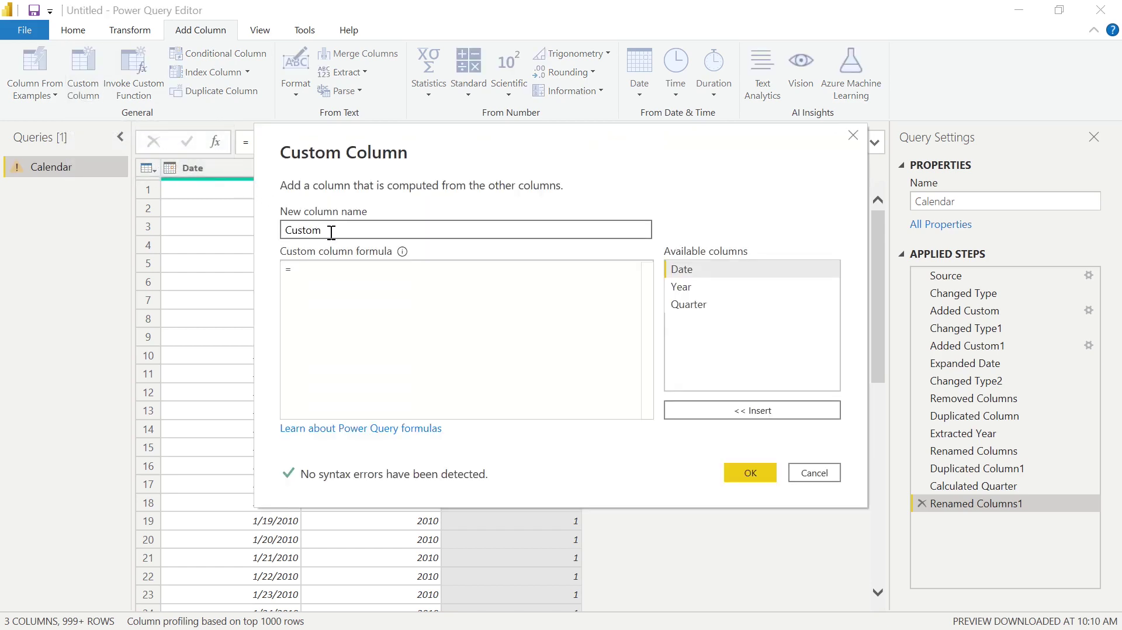
pyautogui.moveTo(331, 232); pyautogui.dragTo(269, 230)
pyautogui.write('Month')
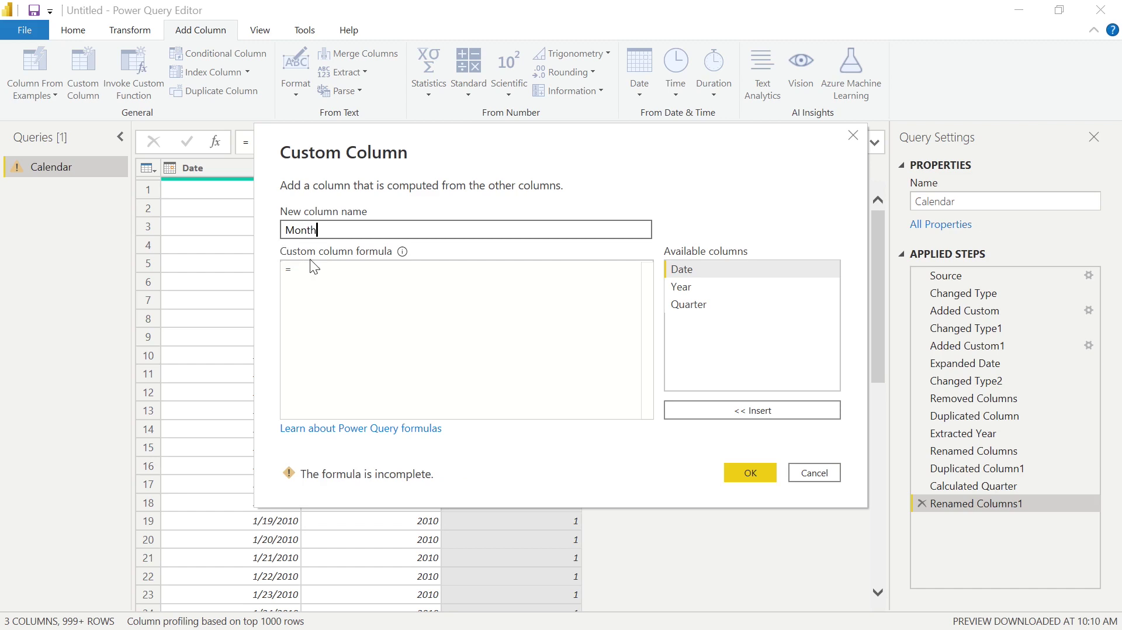
pyautogui.click(325, 275)
pyautogui.write('D')
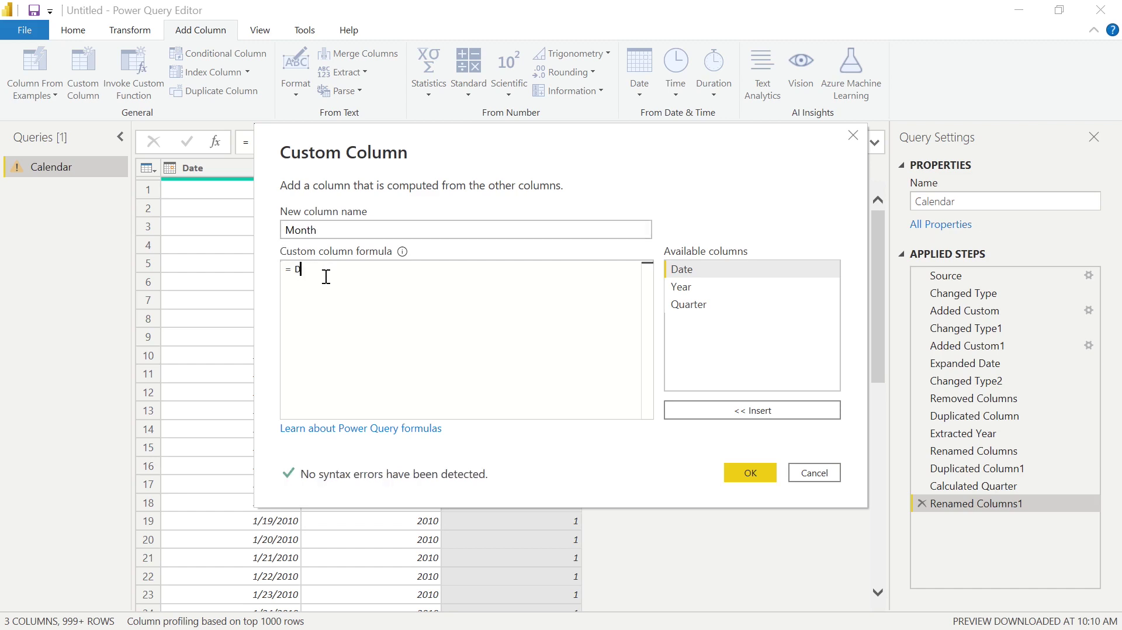
pyautogui.write('ate.Mon')
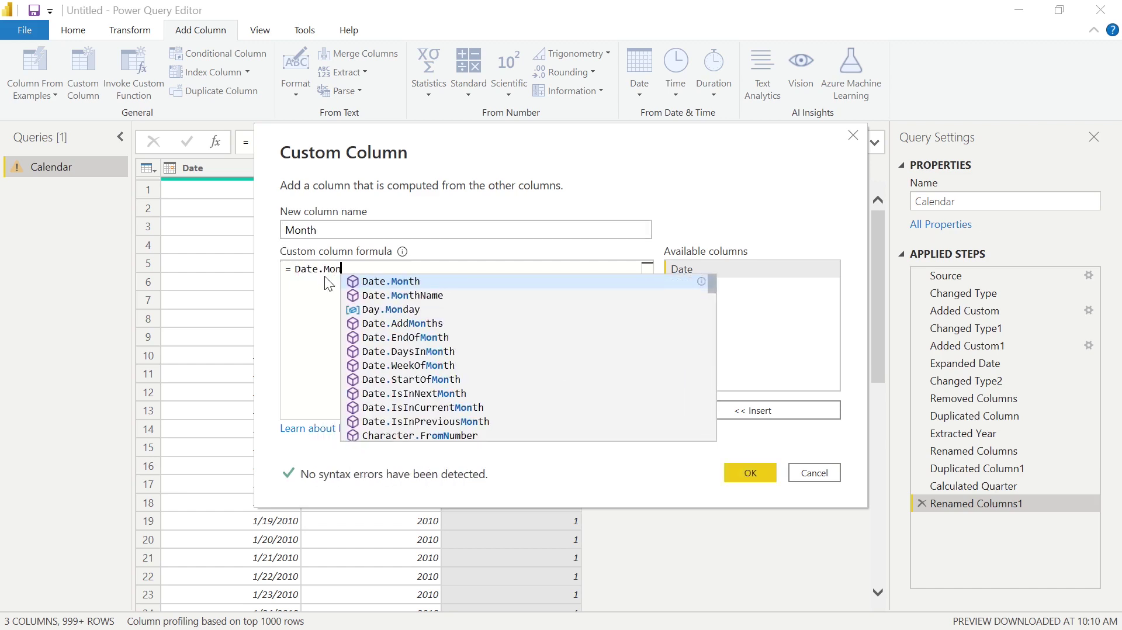
pyautogui.write('th(')
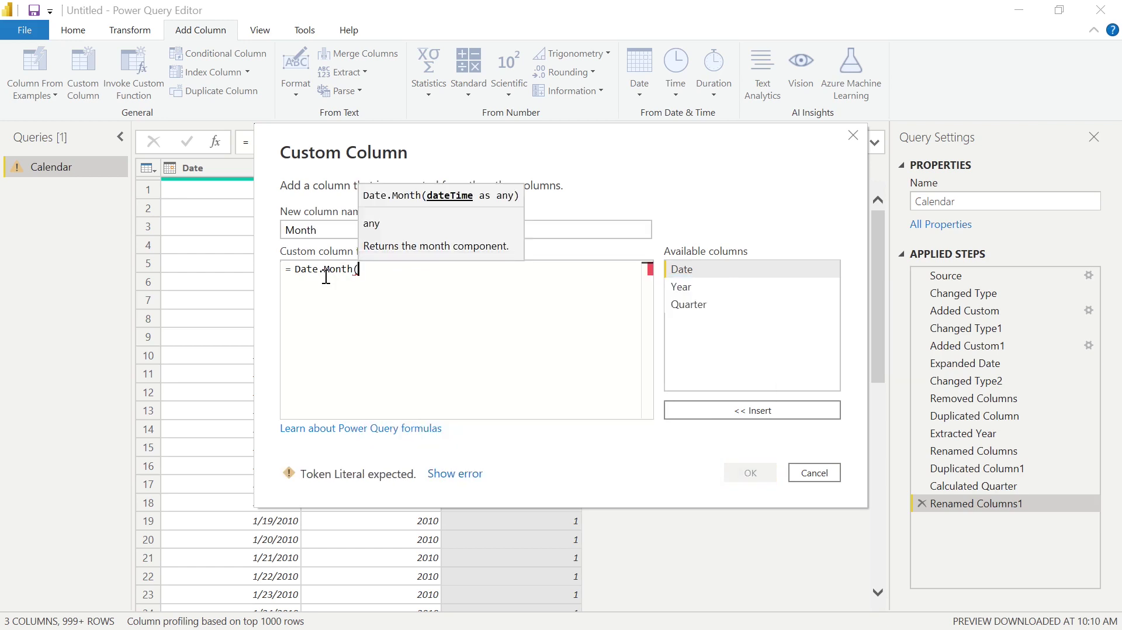
pyautogui.write('[')
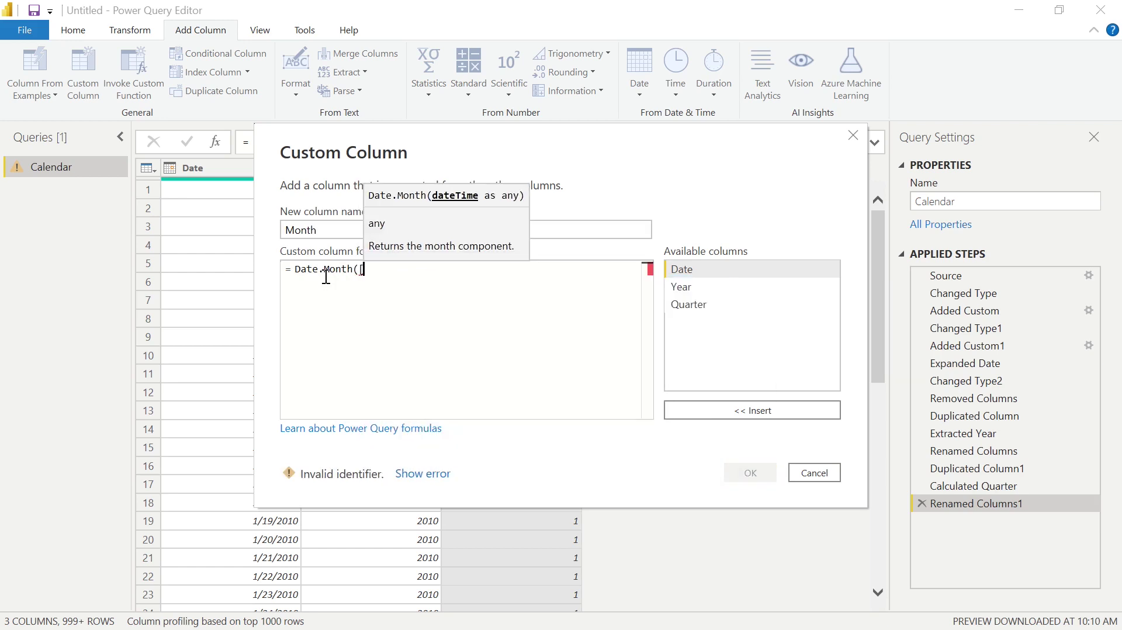
pyautogui.press('Tab')
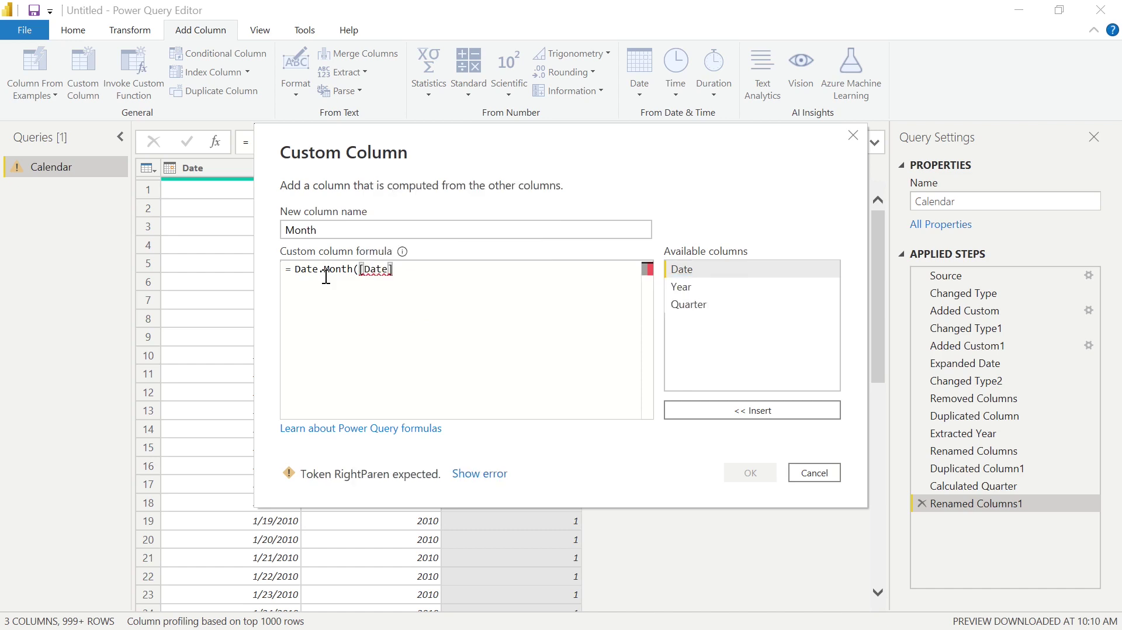
pyautogui.write(')')
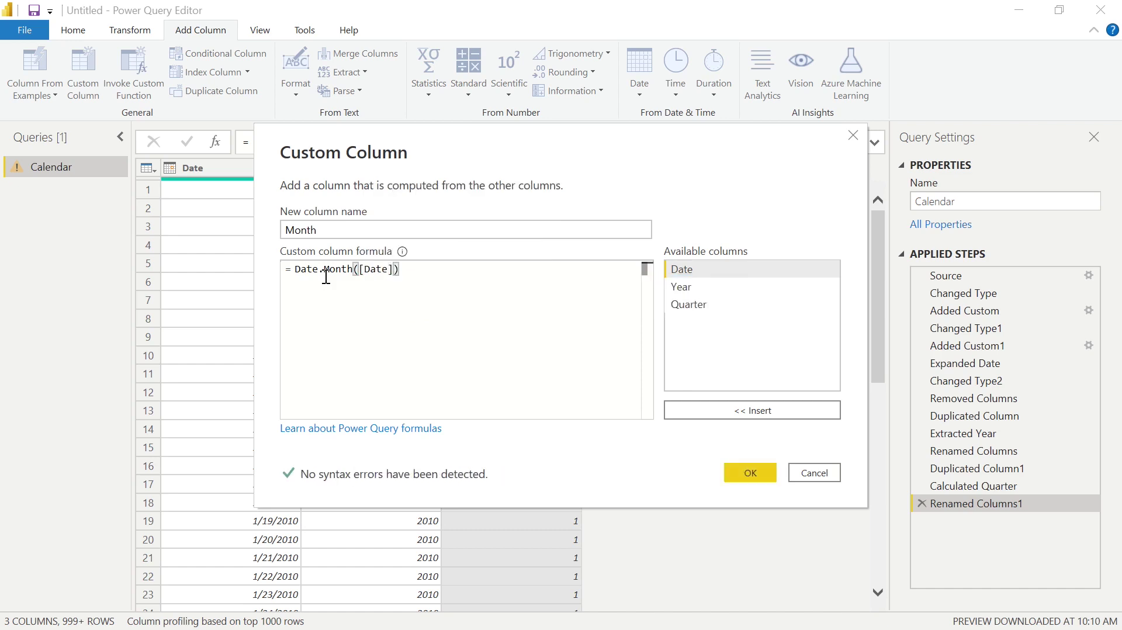
pyautogui.click(751, 472)
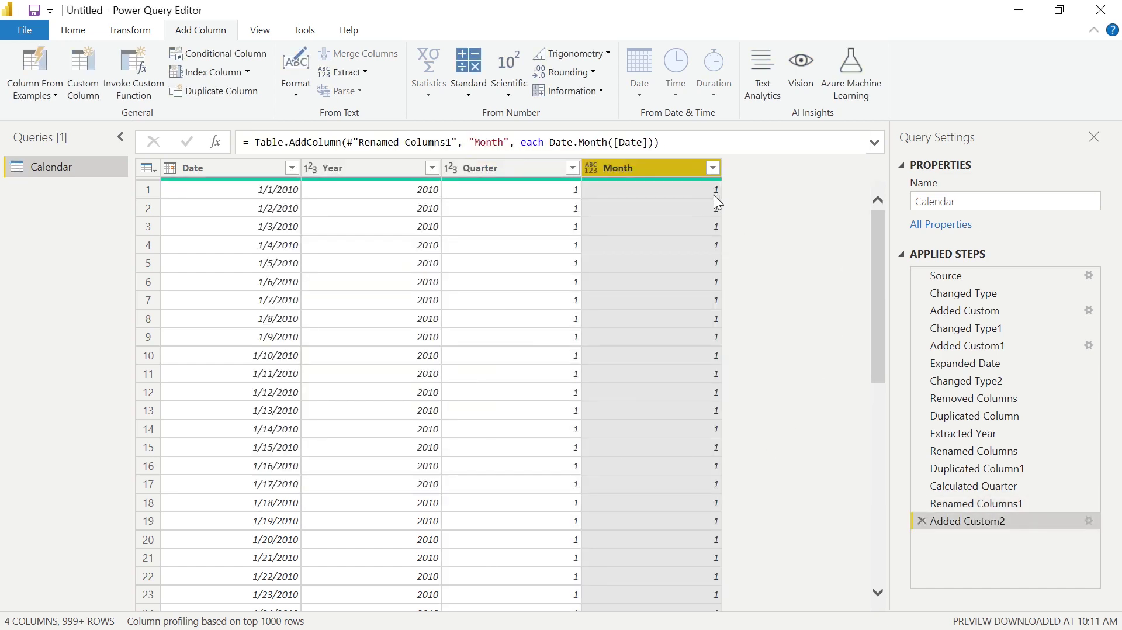
# Change the data type of the Month column to Whole Number.
pyautogui.scroll(-15, 688, 245)
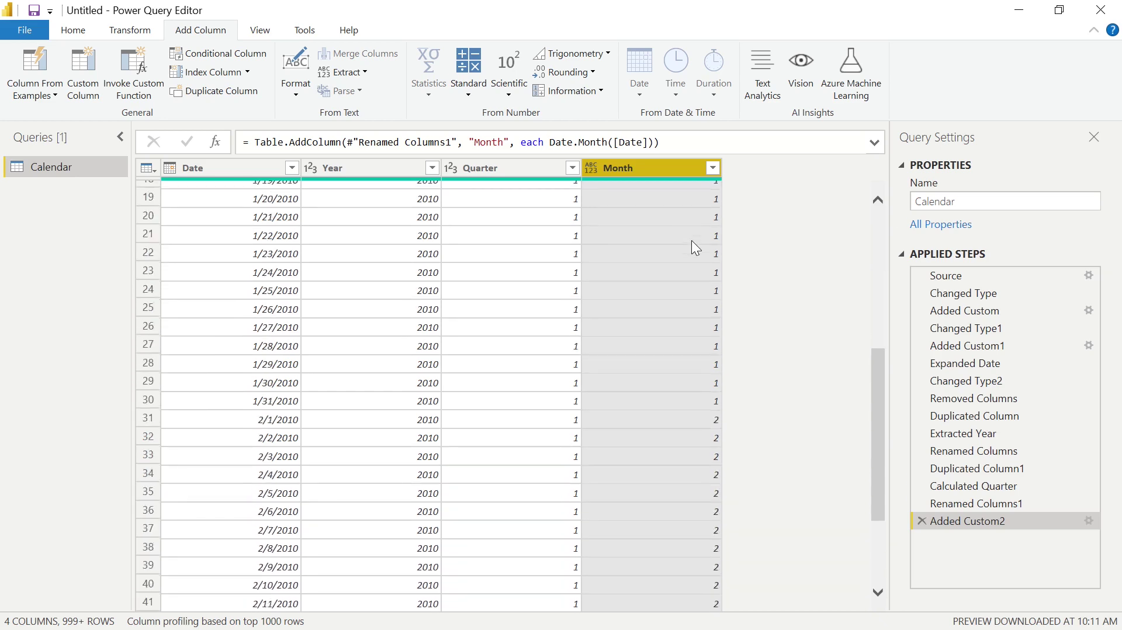
pyautogui.scroll(-12, 684, 242)
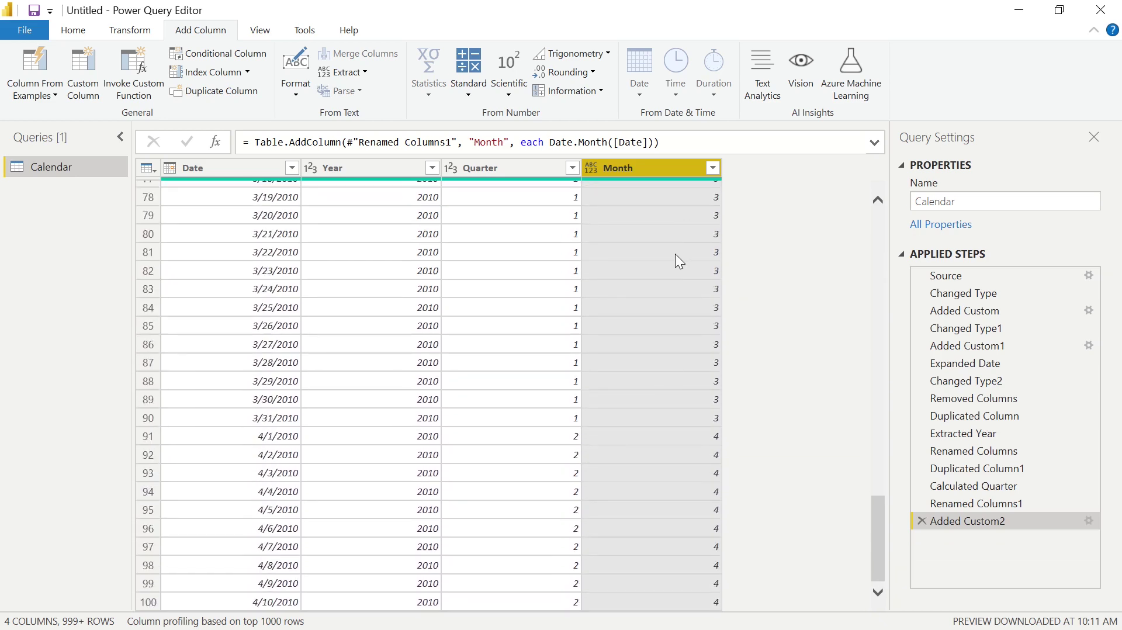
pyautogui.scroll(4, 564, 263)
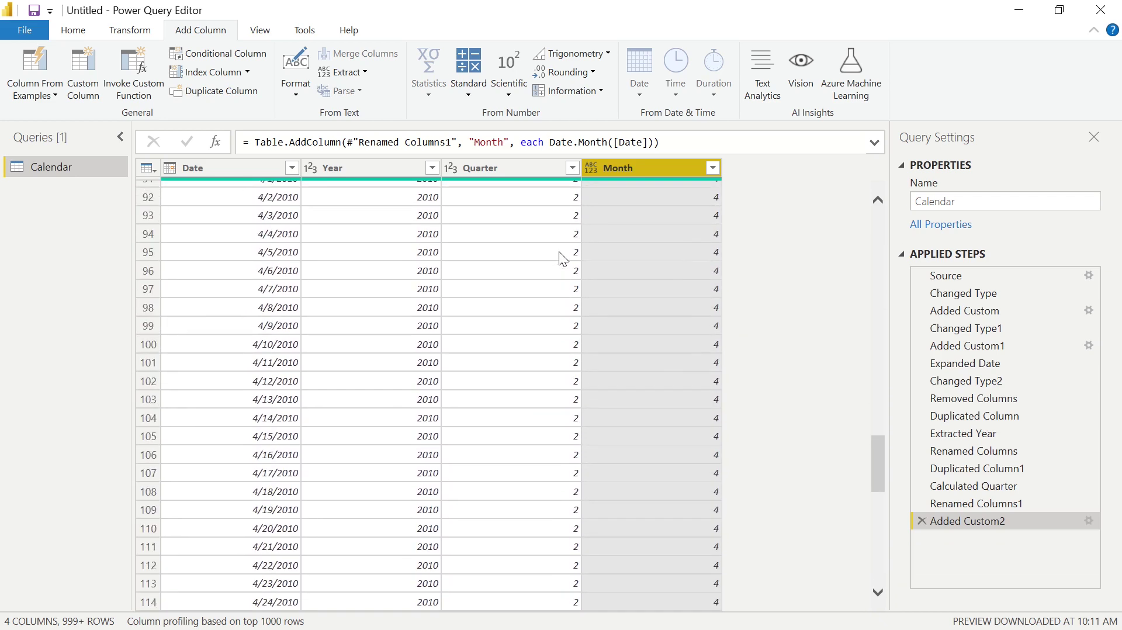
pyautogui.click(549, 314)
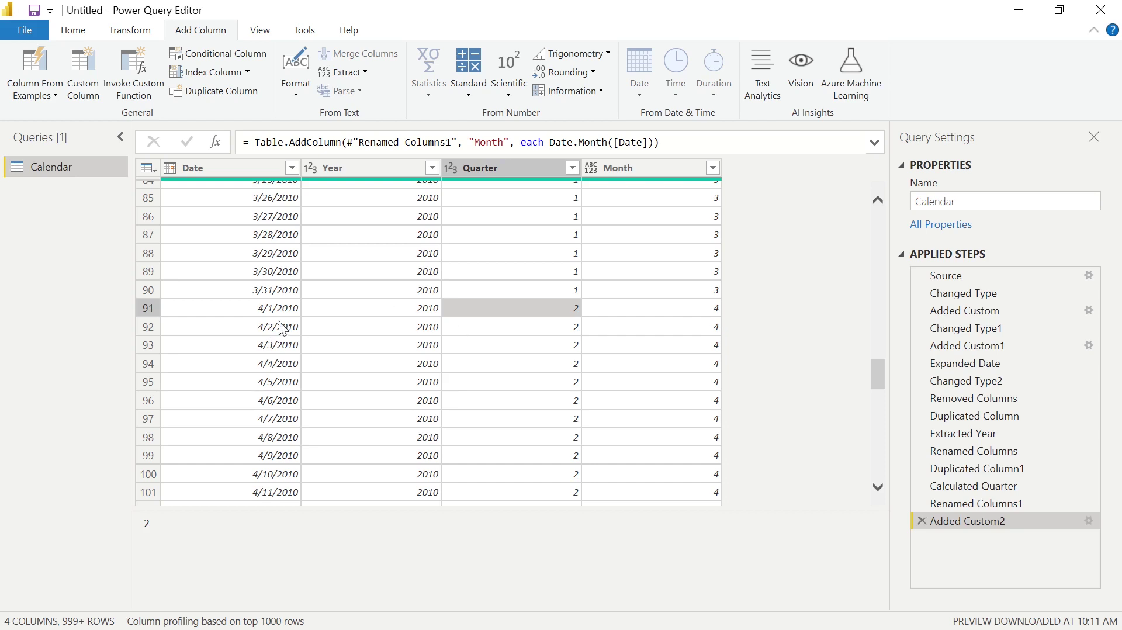
pyautogui.moveTo(878, 374); pyautogui.dragTo(852, 192)
pyautogui.click(654, 168)
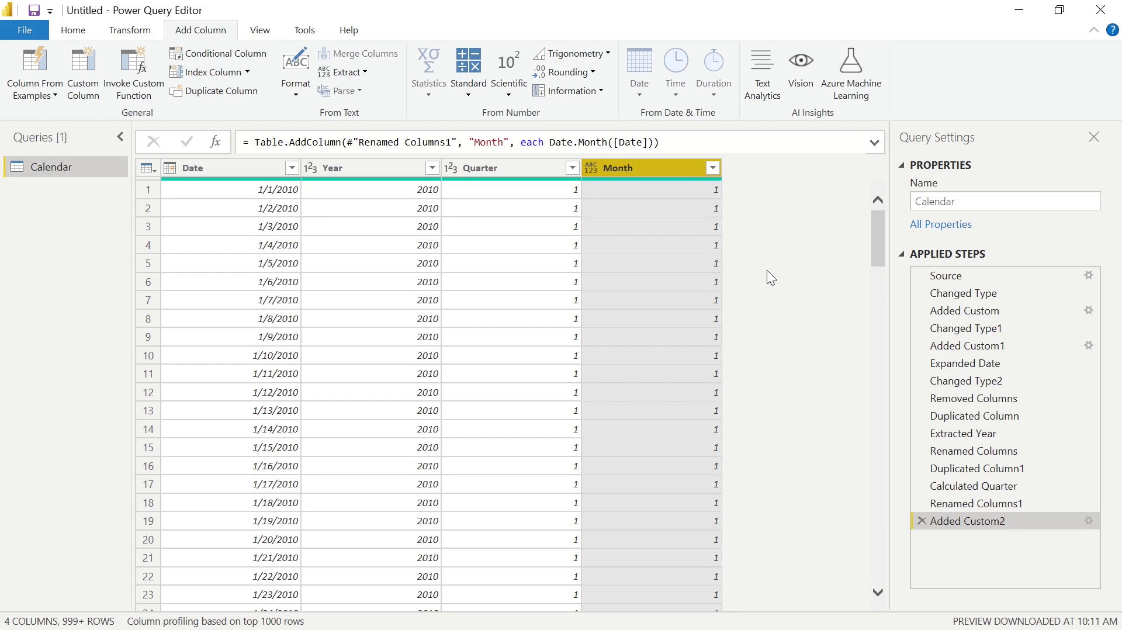
pyautogui.click(591, 167)
pyautogui.click(647, 221)
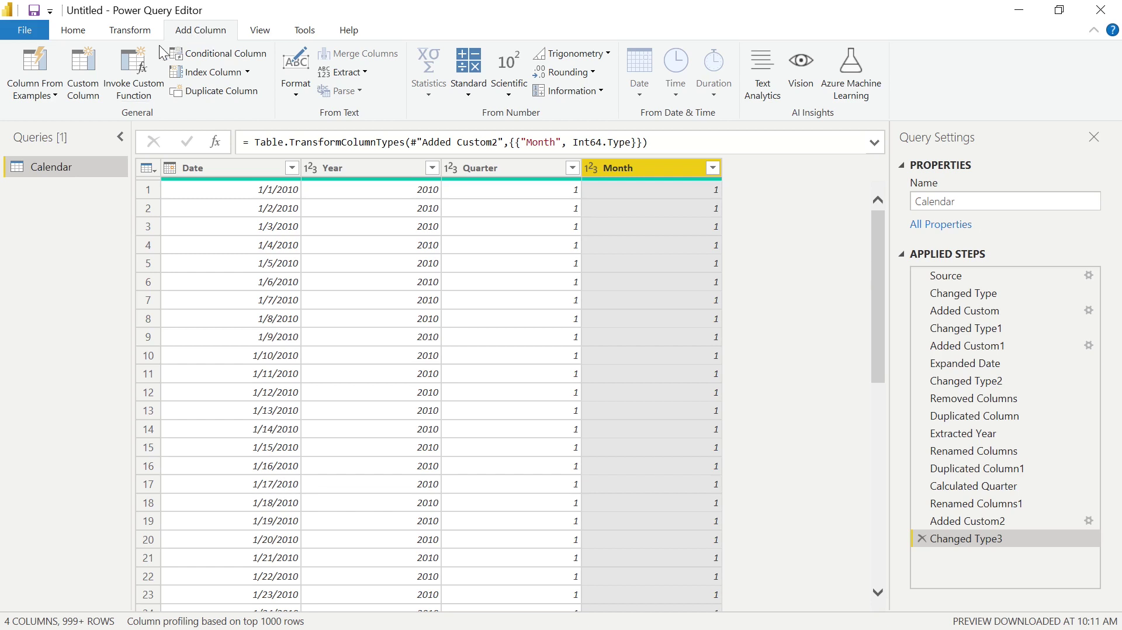
# Add a custom column named Month Name with the formula Date.MonthName([Date]).
pyautogui.click(90, 102)
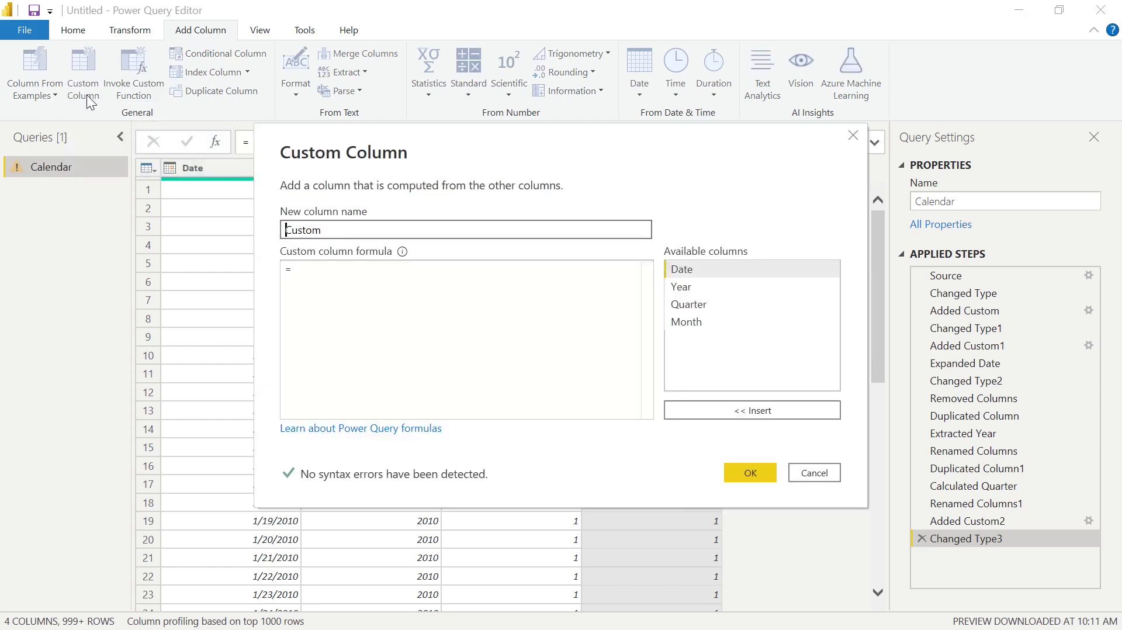
pyautogui.doubleClick(341, 231)
pyautogui.write('Month Name')
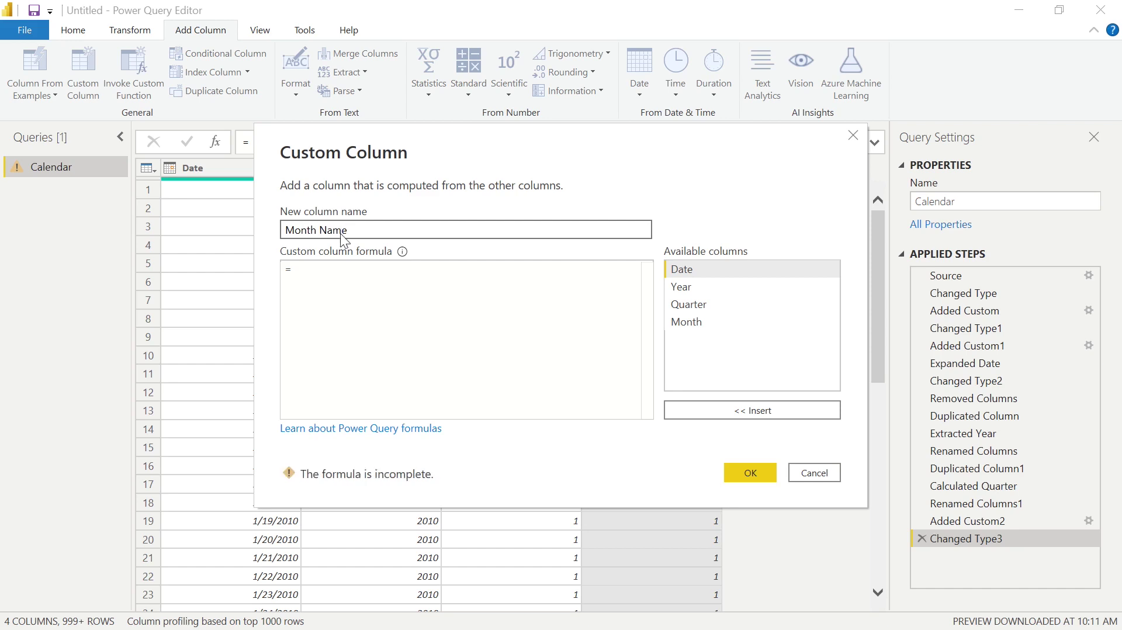
pyautogui.click(331, 275)
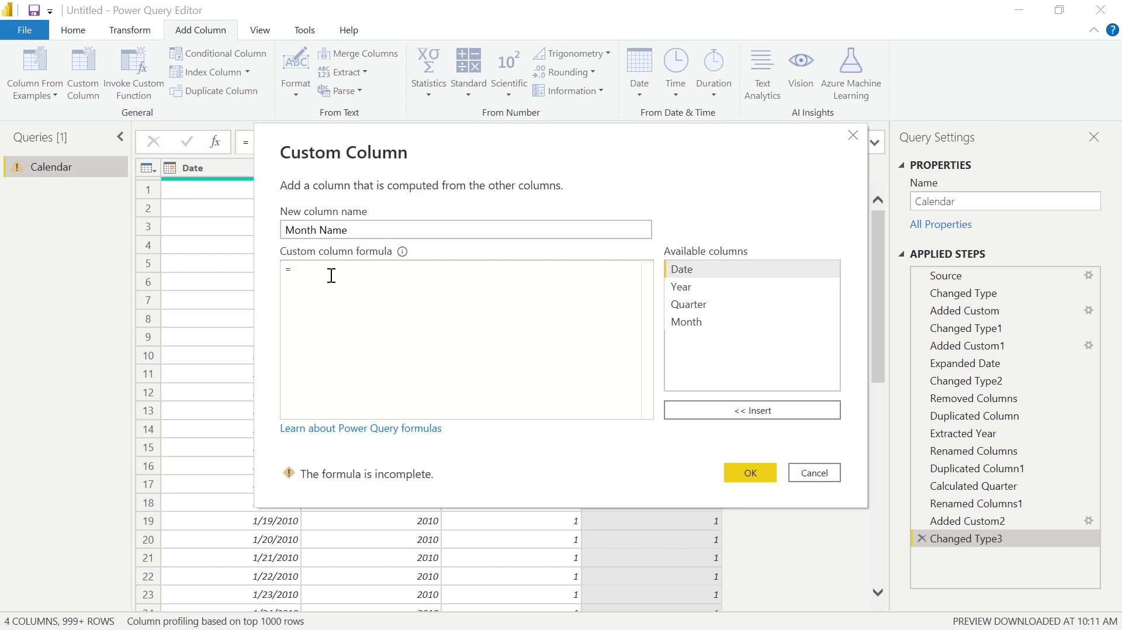
pyautogui.write('Dat')
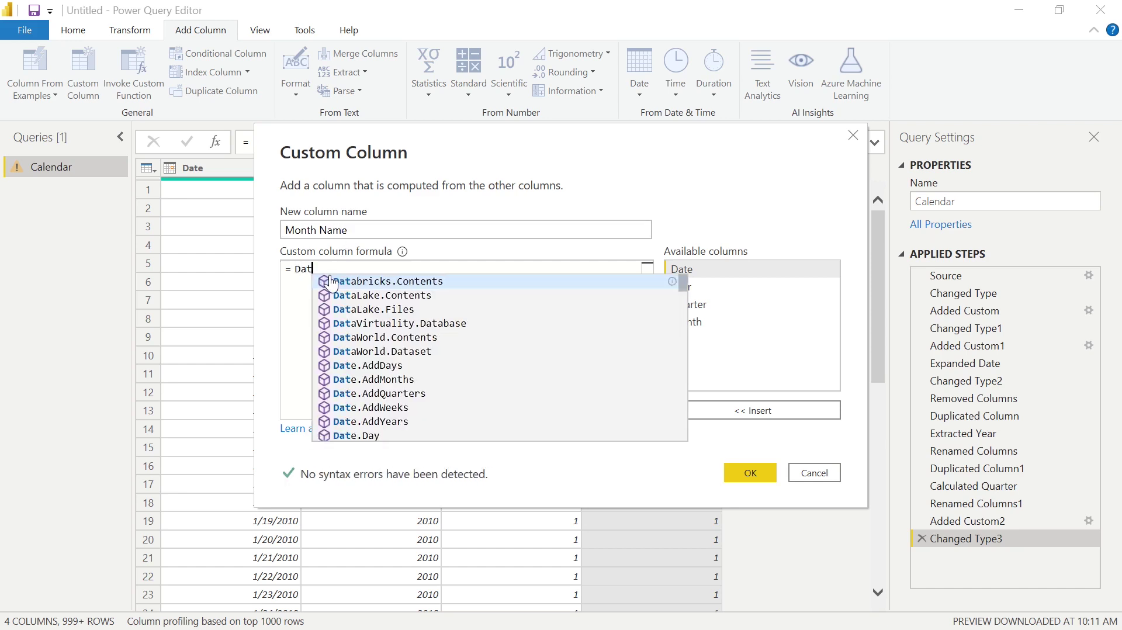
pyautogui.write('e.MonthName')
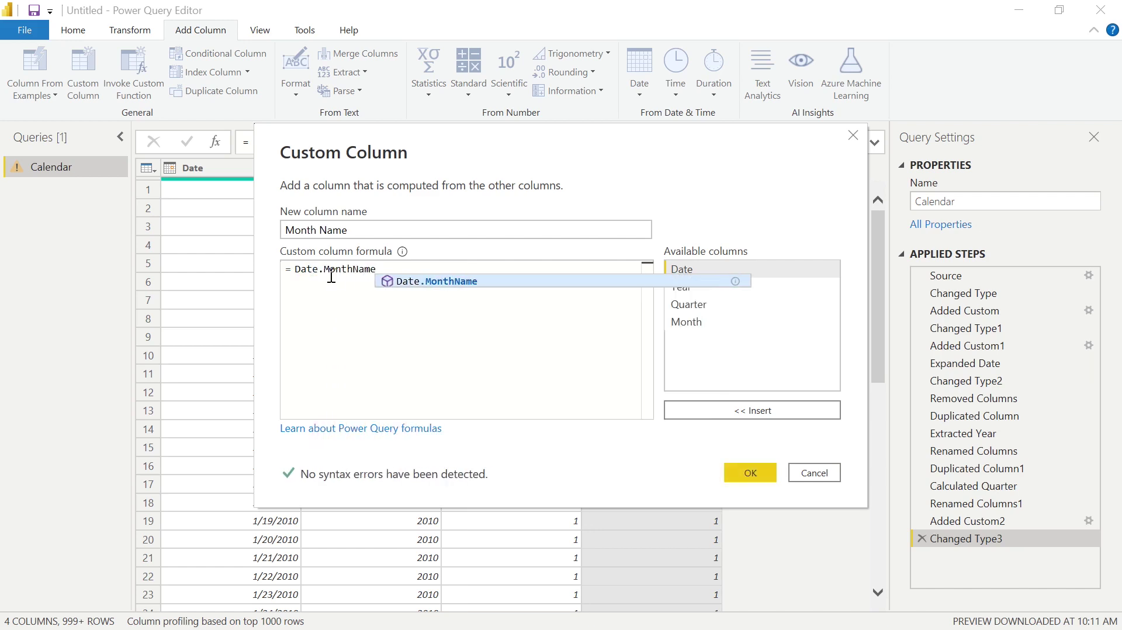
pyautogui.write('(')
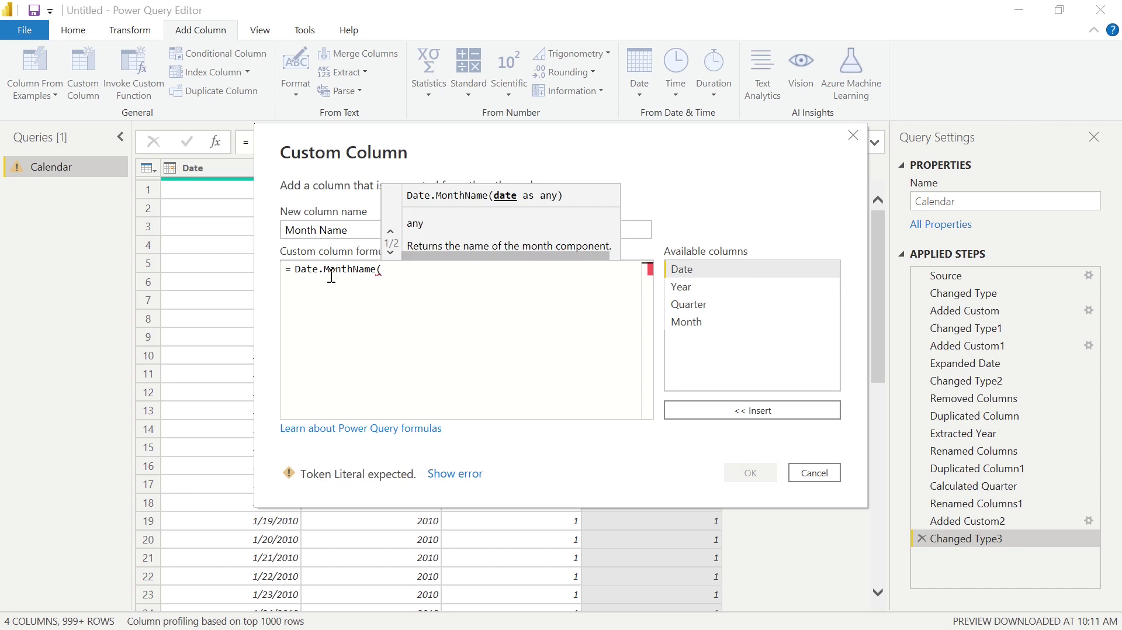
pyautogui.click(699, 269)
pyautogui.click(736, 409)
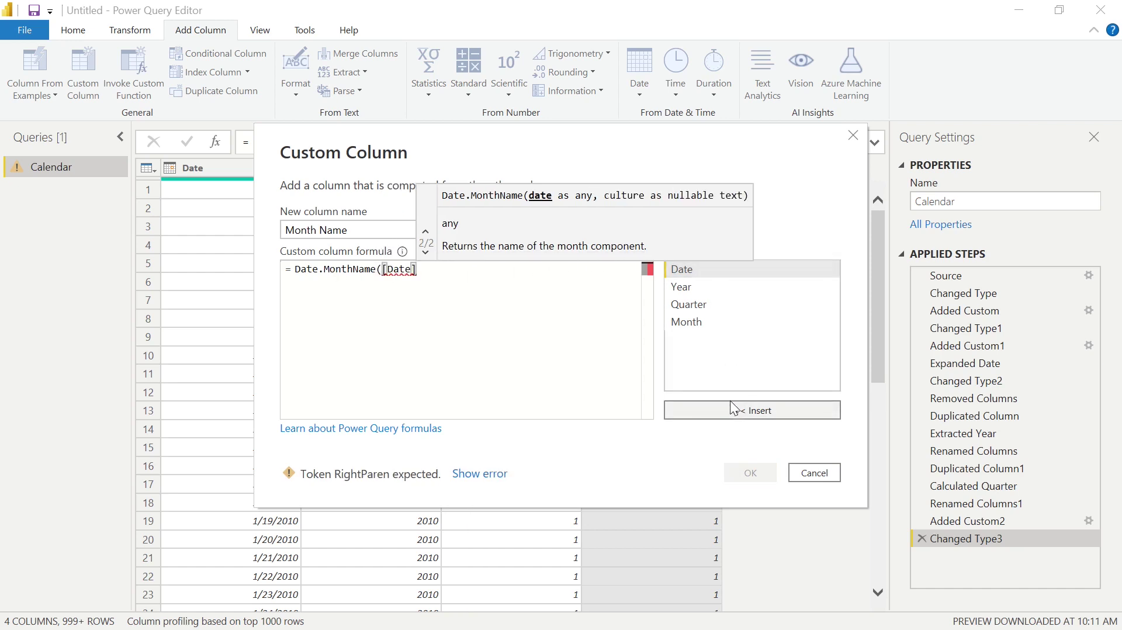
pyautogui.write(')')
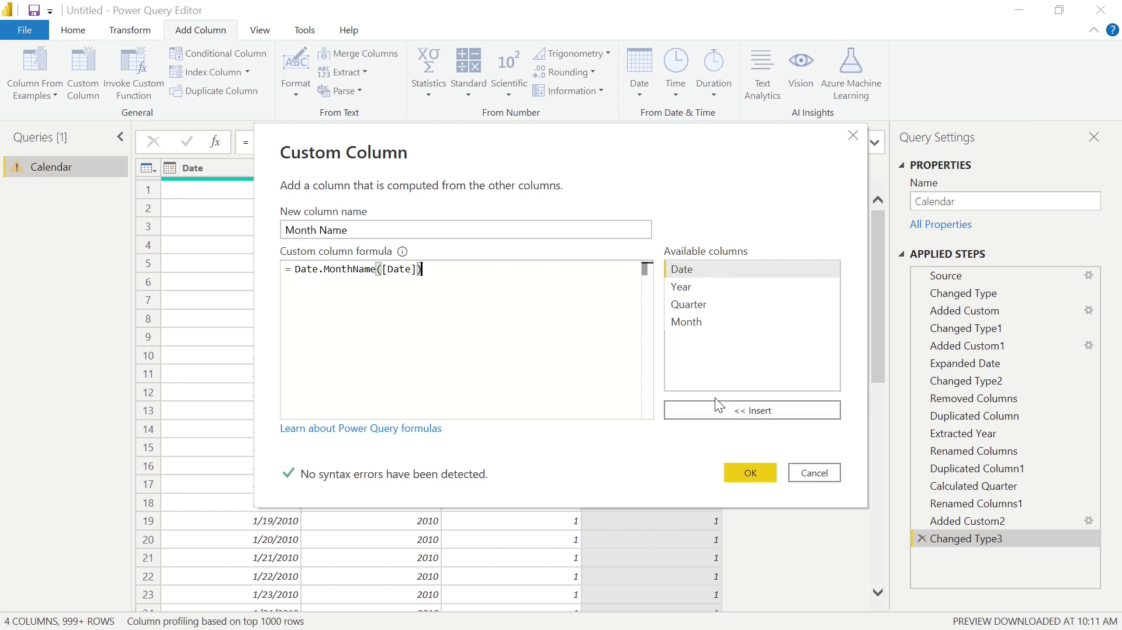
pyautogui.click(759, 467)
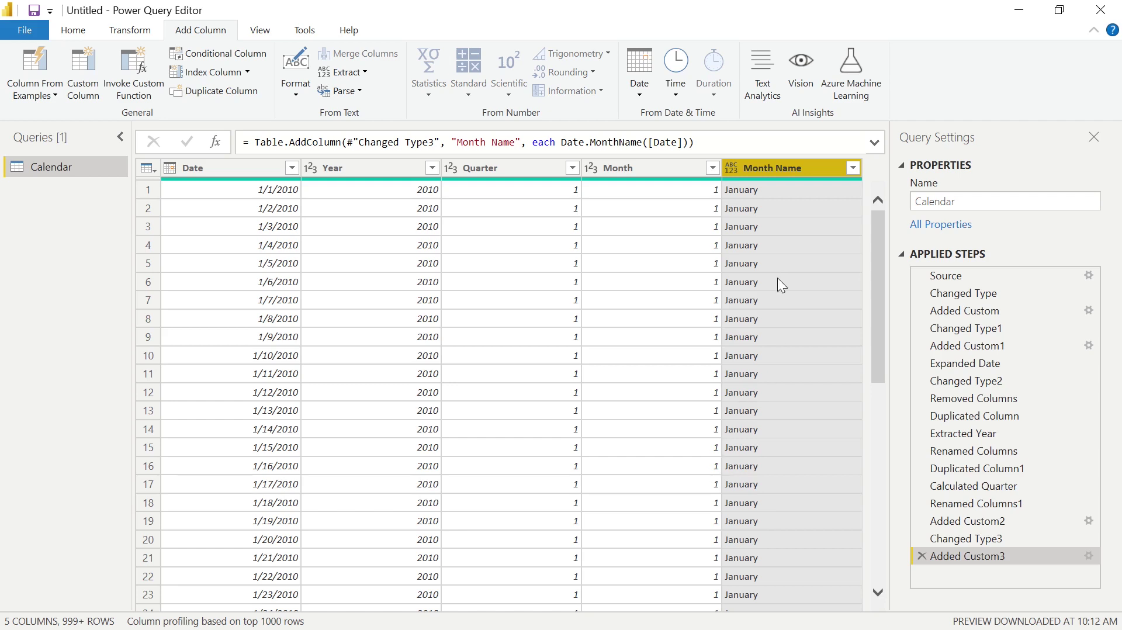
# Change the data type of the Month Name column to Text and check its values against the dates.
pyautogui.click(733, 167)
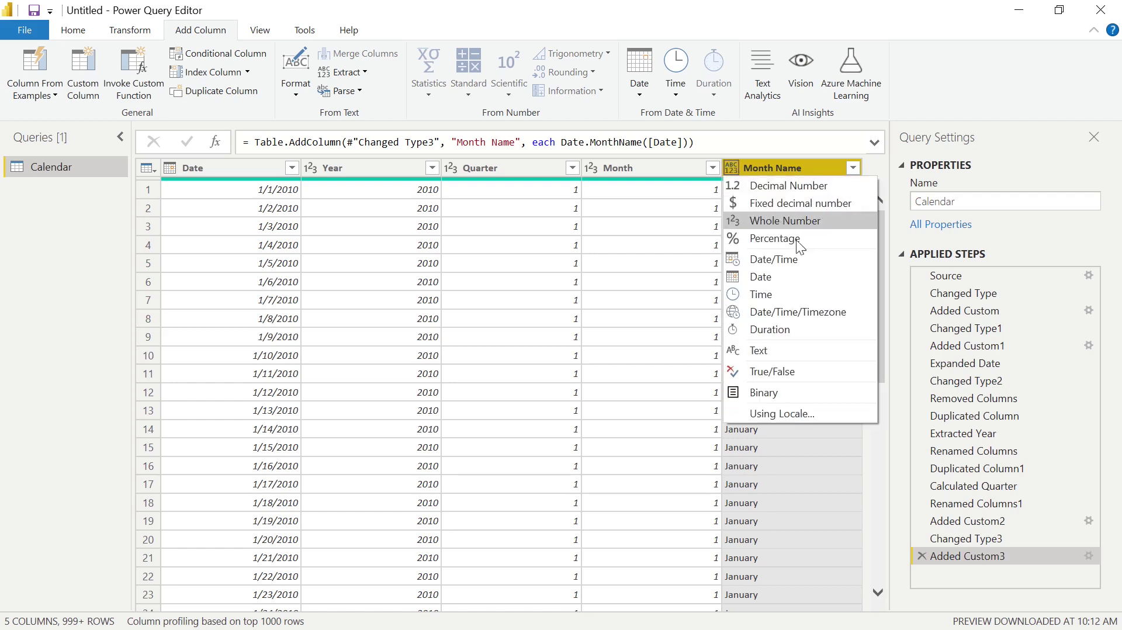
pyautogui.click(825, 350)
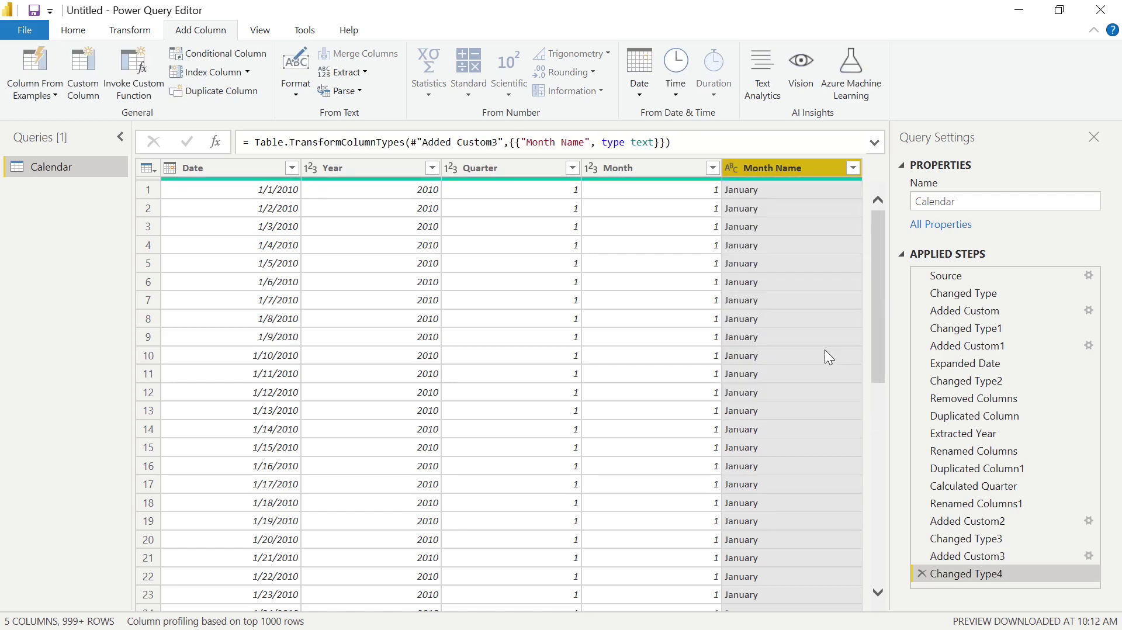
pyautogui.scroll(-9, 798, 265)
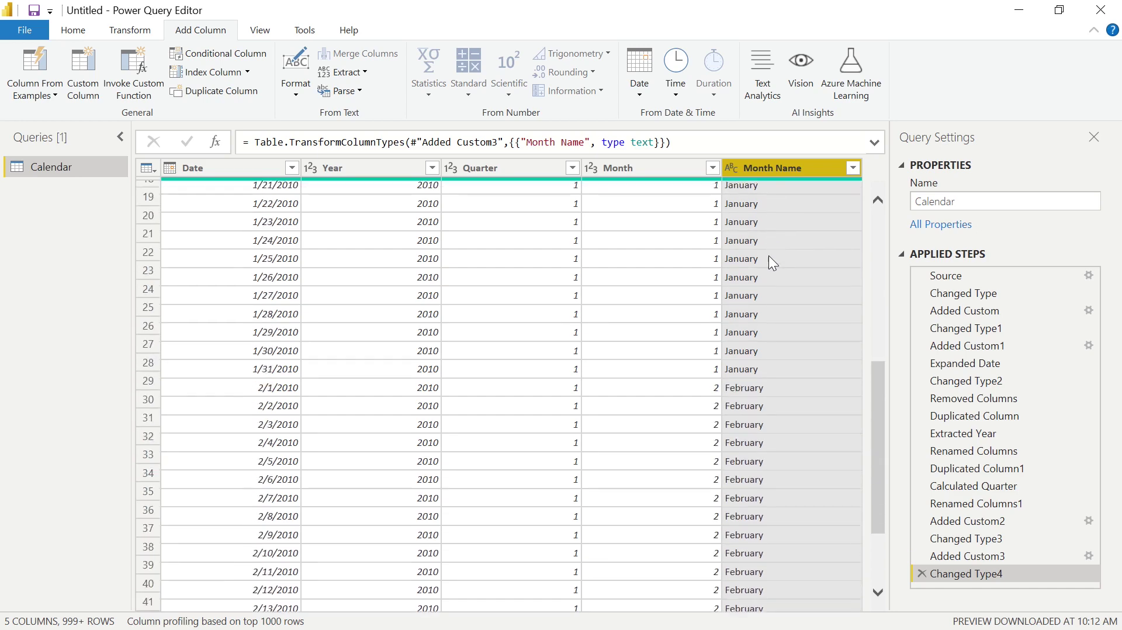
pyautogui.scroll(-15, 762, 273)
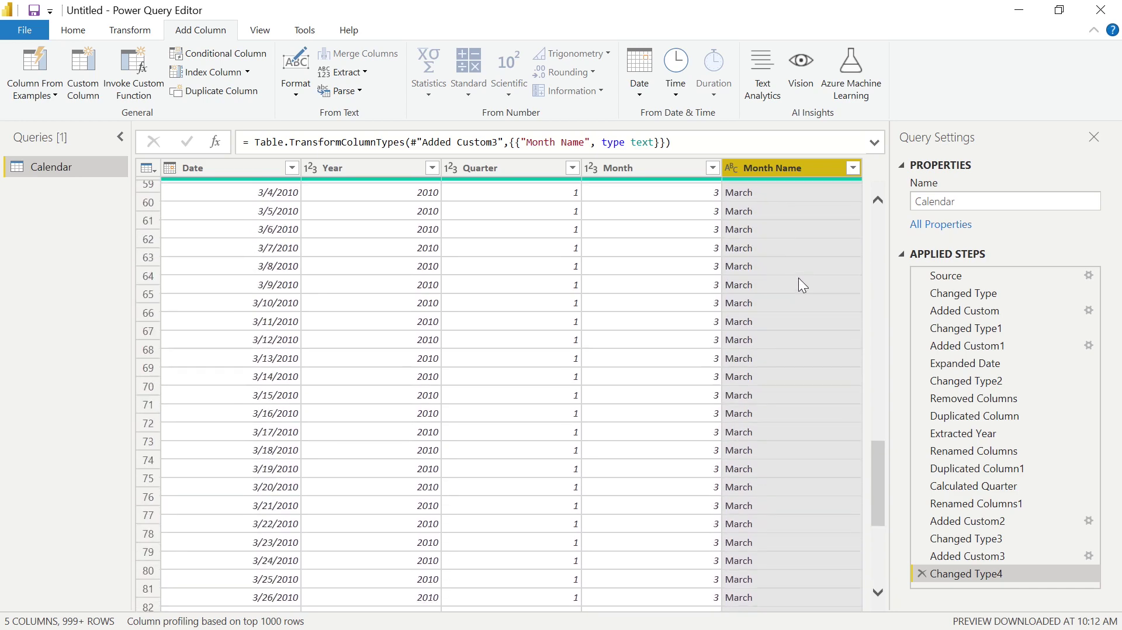
pyautogui.scroll(20, 751, 297)
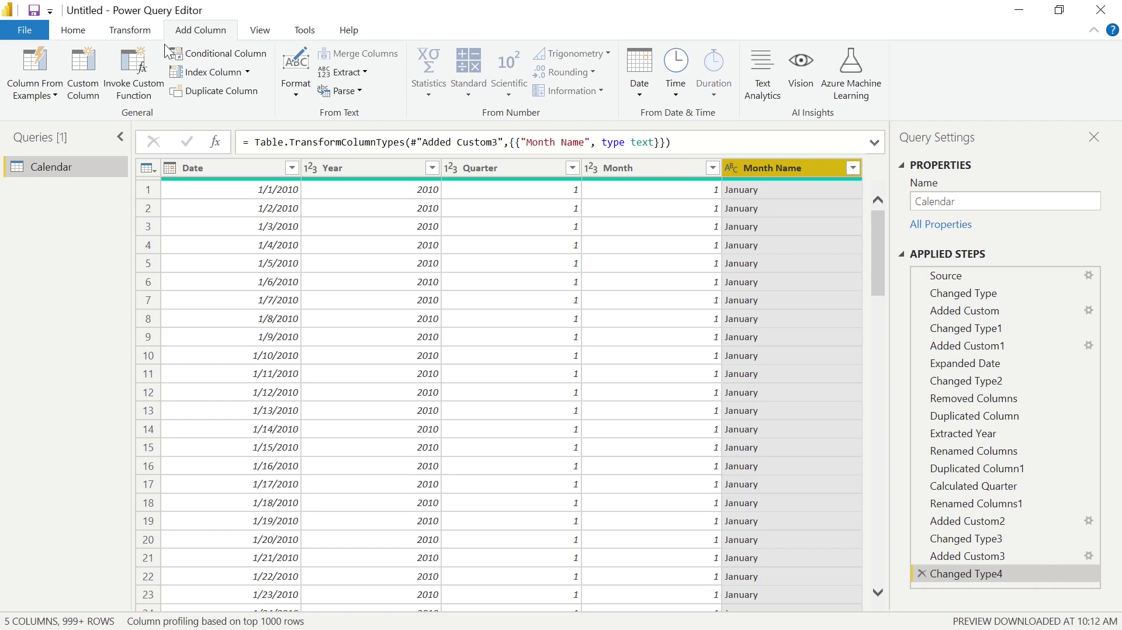
# Add a custom column named Short Month Name with the formula Text.Start([Month Name],3).
pyautogui.click(80, 85)
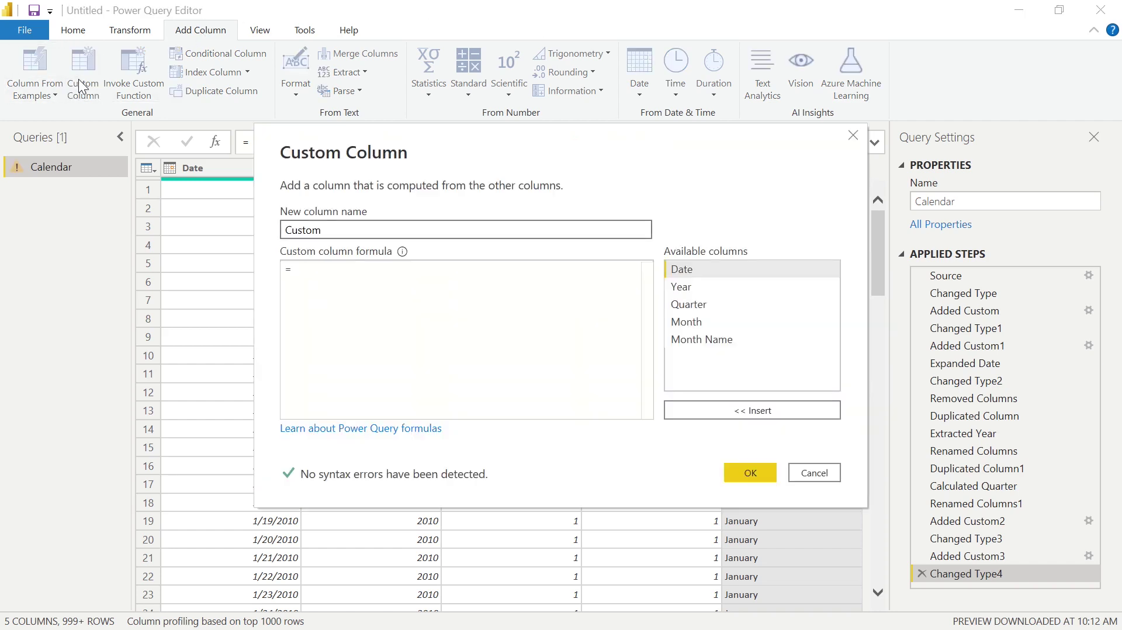
pyautogui.click(331, 230)
pyautogui.doubleClick(330, 231)
pyautogui.write('Short Month Name')
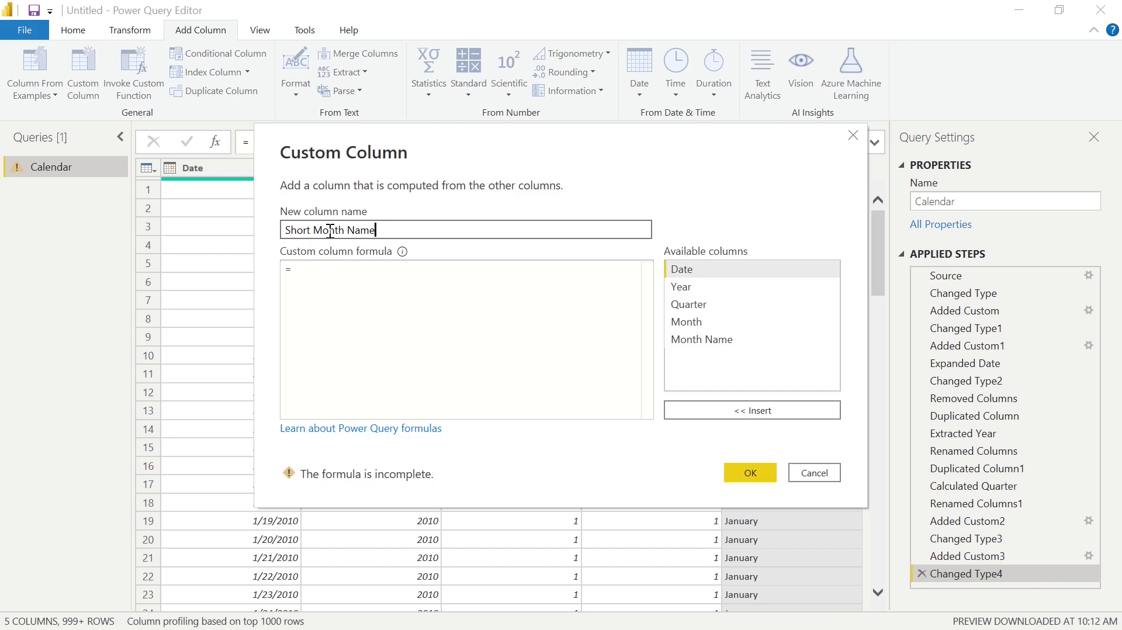
pyautogui.click(331, 272)
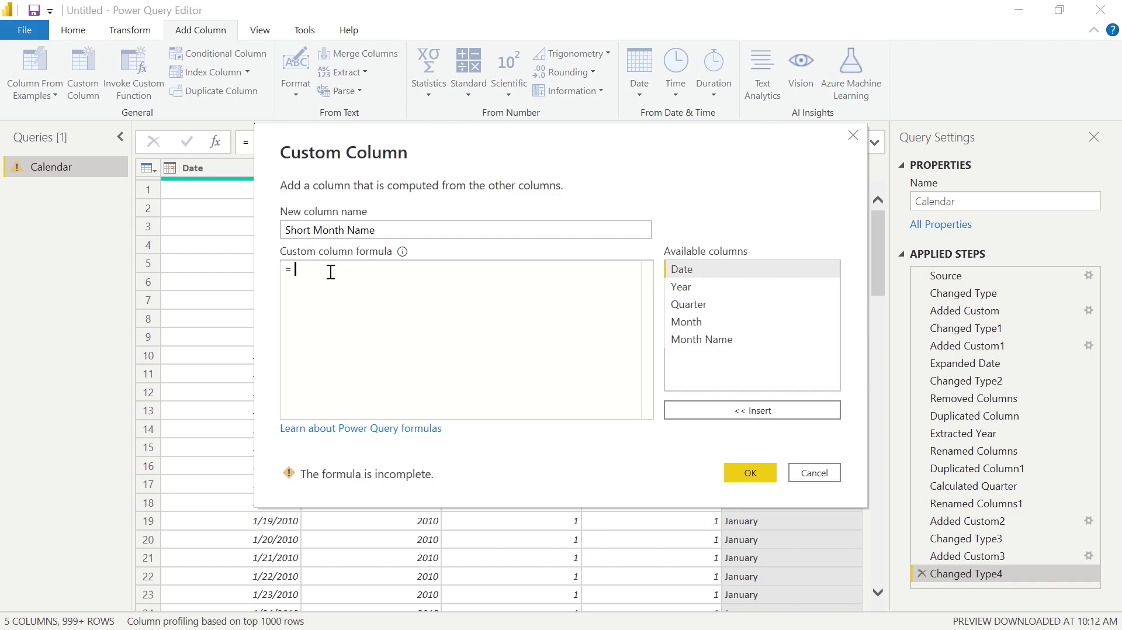
pyautogui.write('Text.')
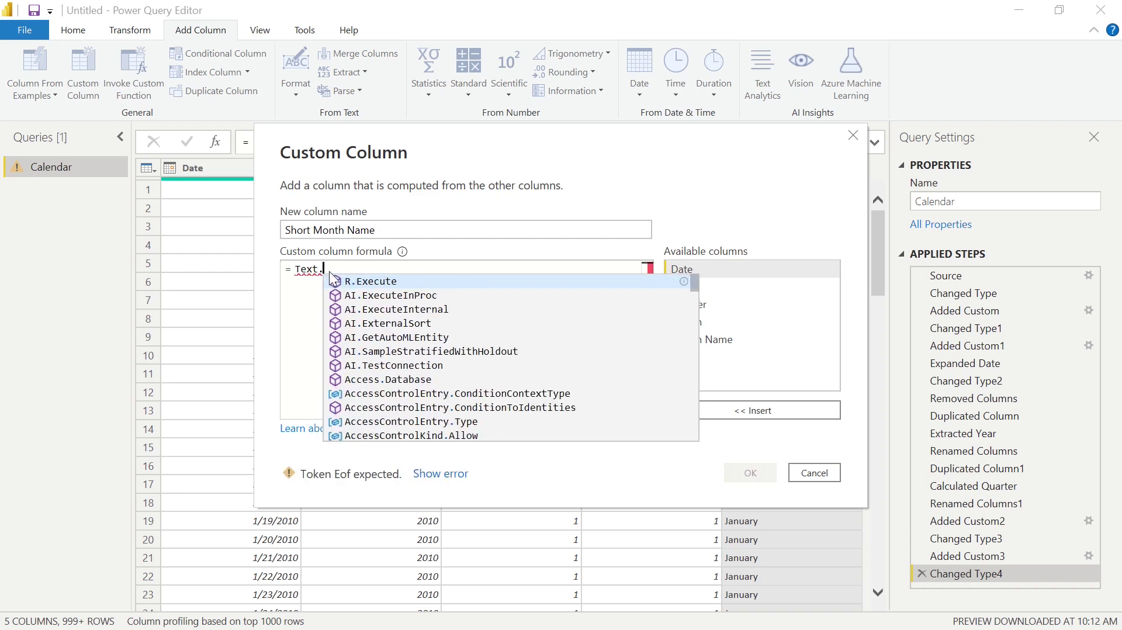
pyautogui.write('Start')
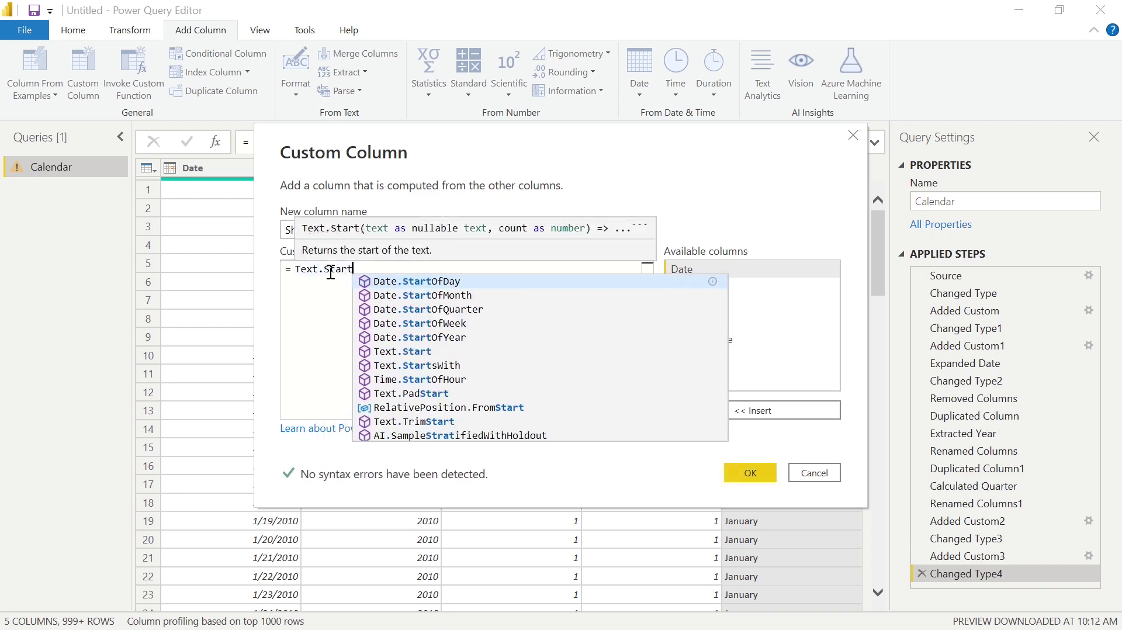
pyautogui.write('(')
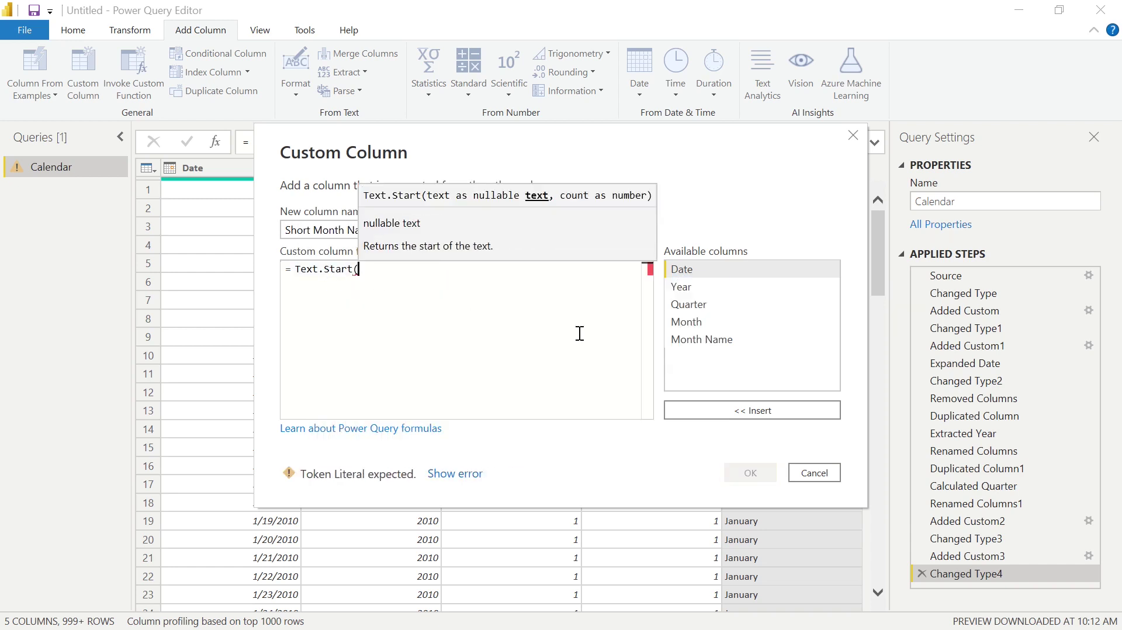
pyautogui.click(705, 340)
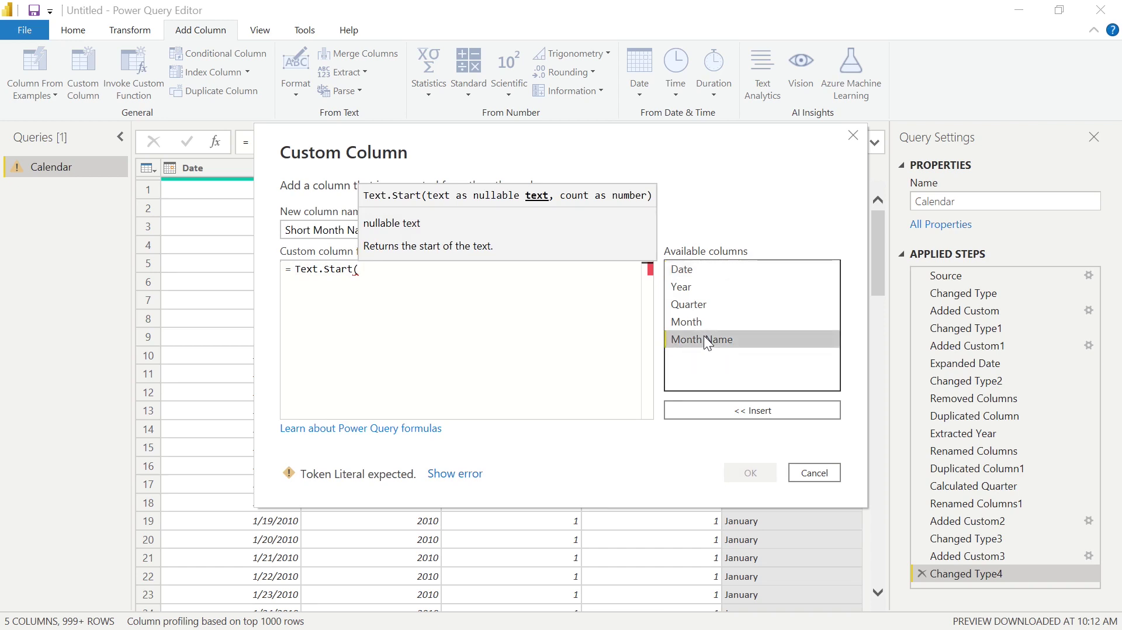
pyautogui.click(783, 409)
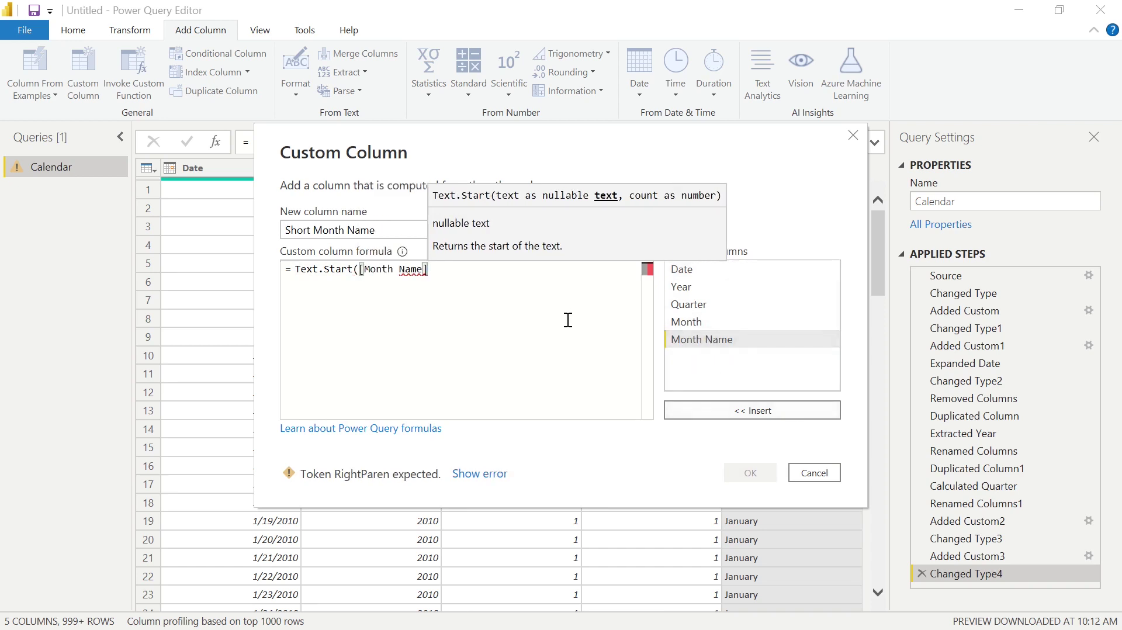
pyautogui.write(',')
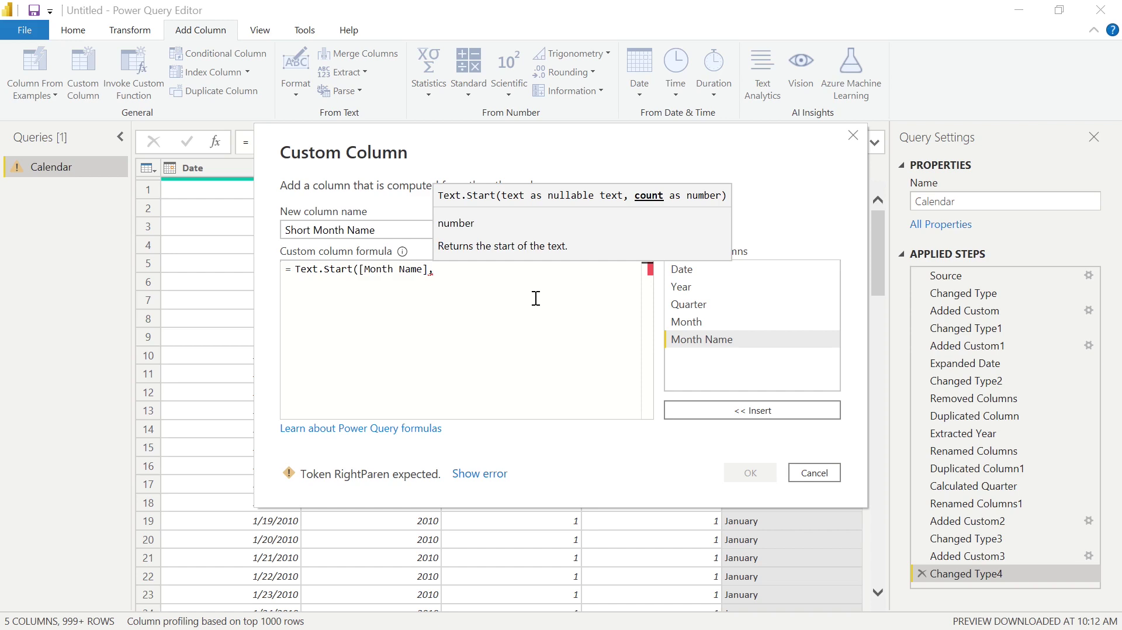
pyautogui.write('3')
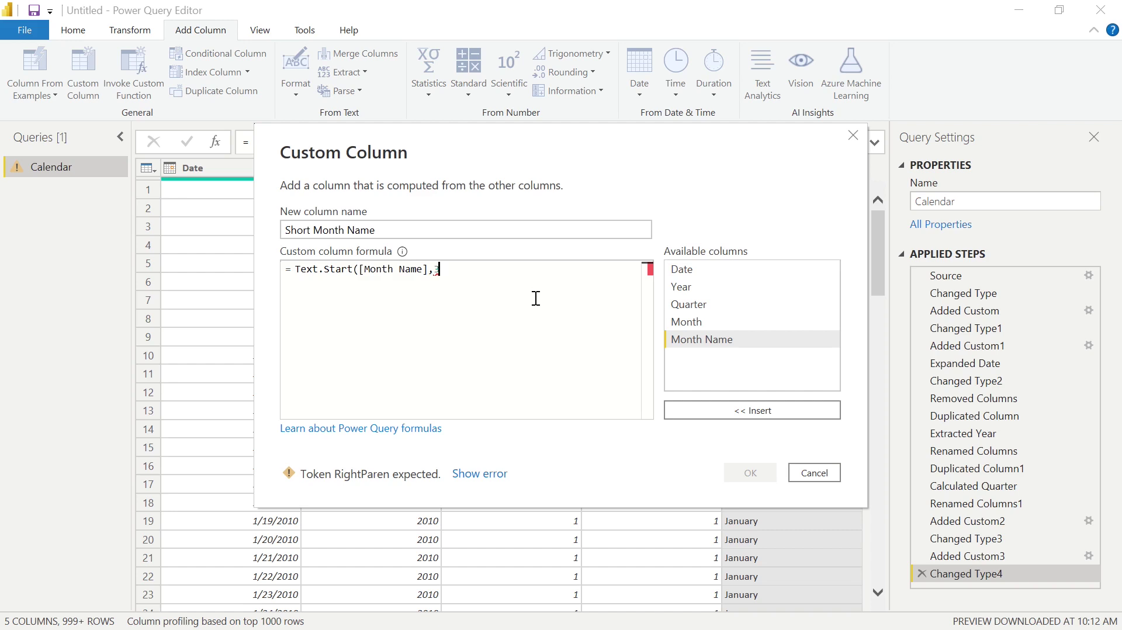
pyautogui.write(')')
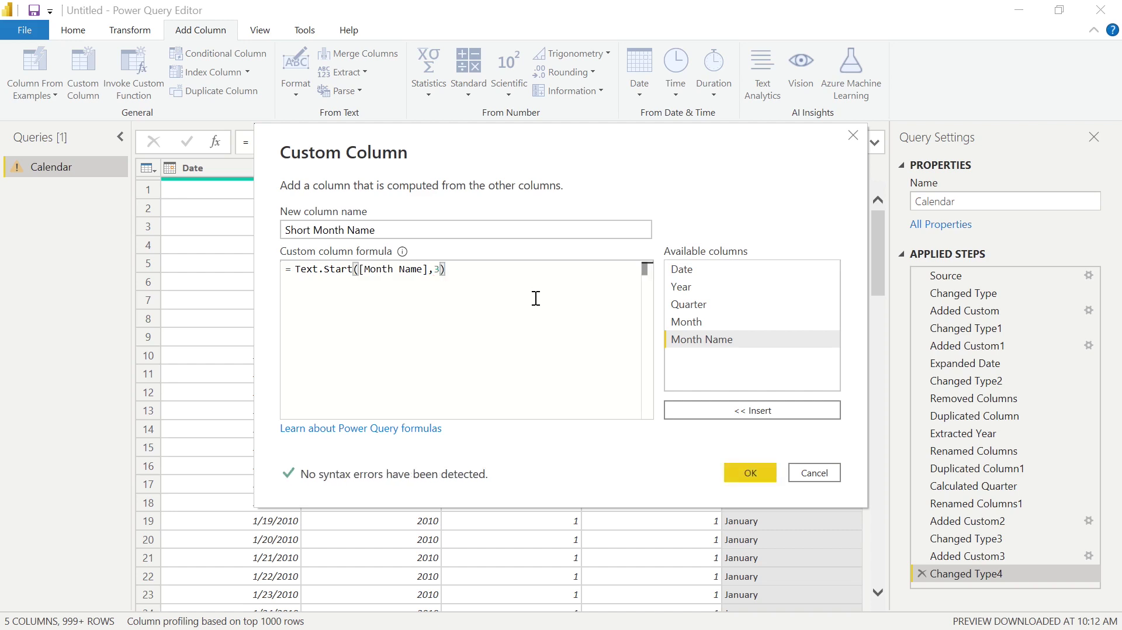
pyautogui.click(749, 469)
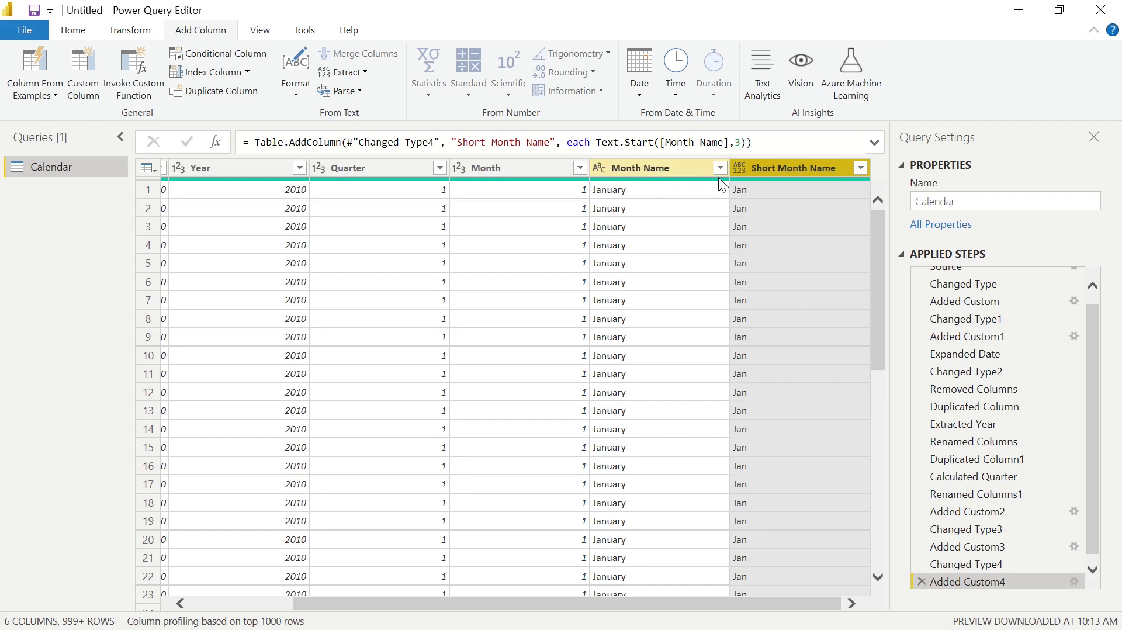
# Change the data type of the Short Month Name column to Text.
pyautogui.click(740, 169)
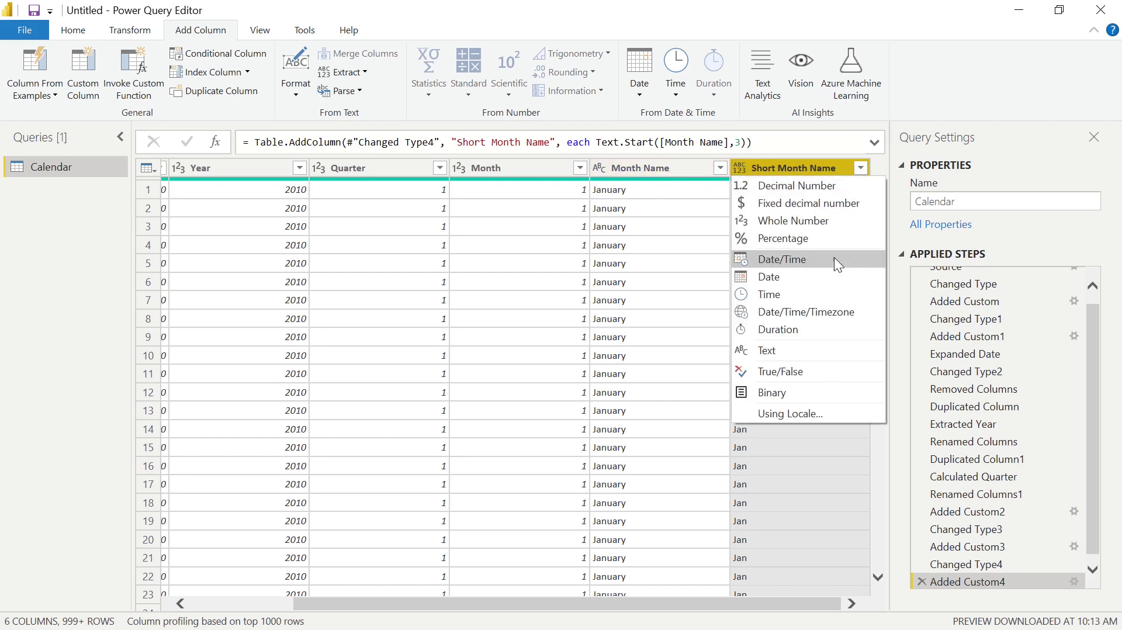
pyautogui.click(824, 349)
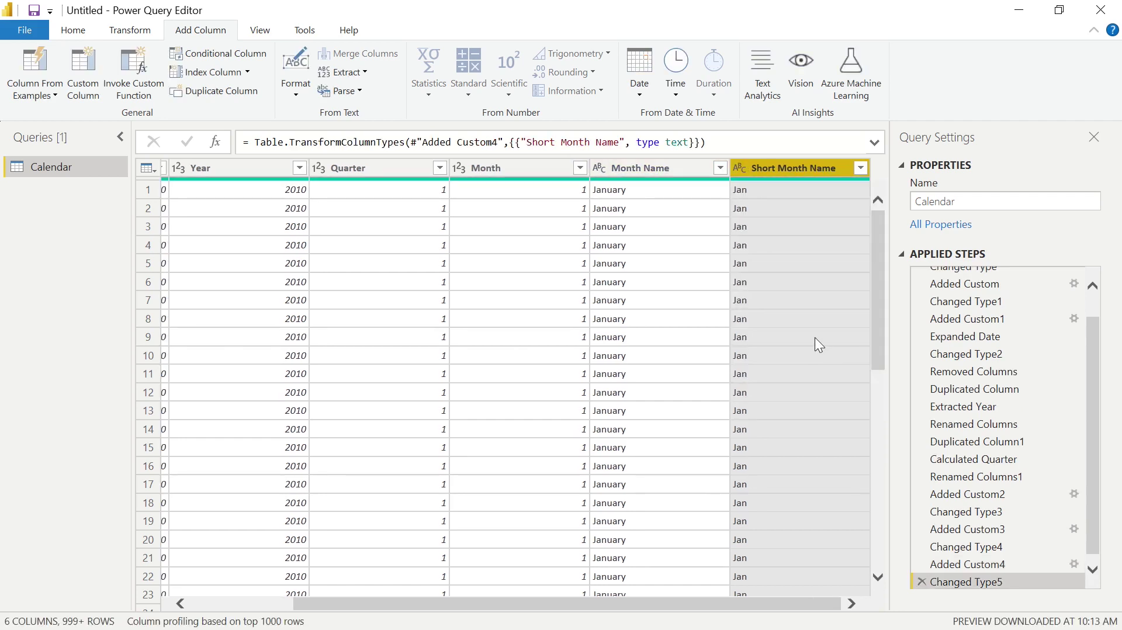